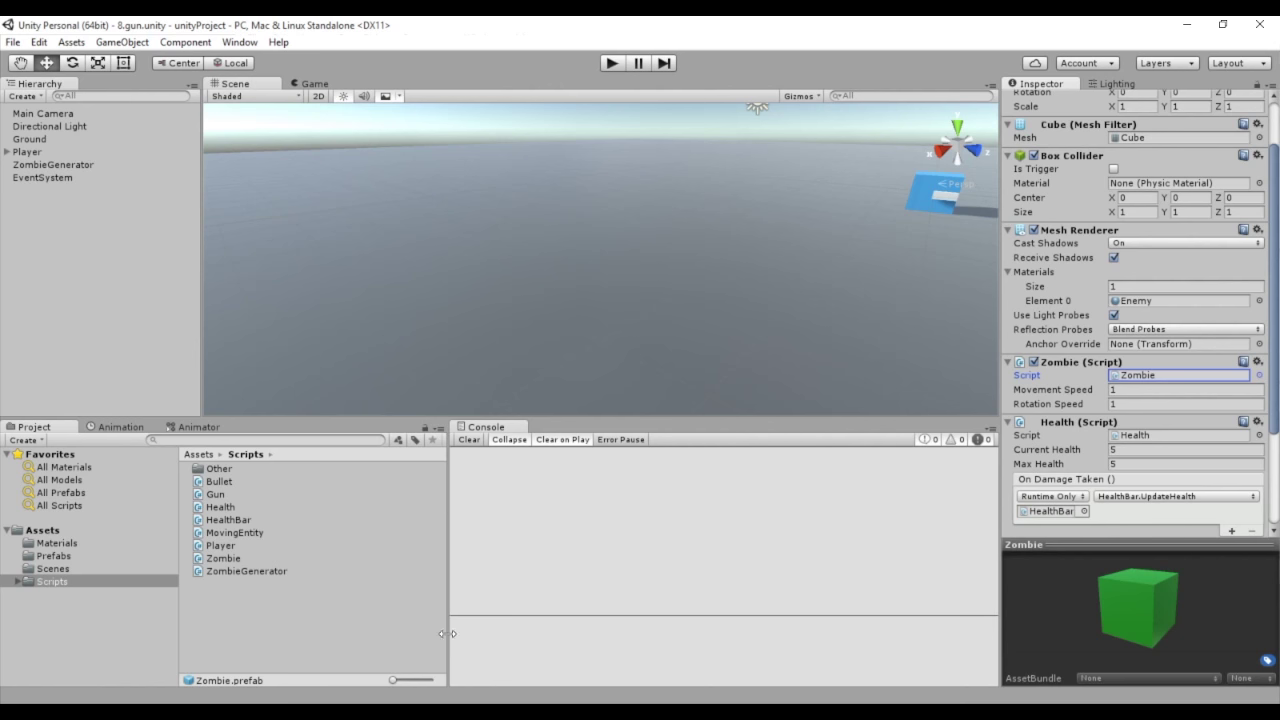
# Switch to the code editor to edit the ZombieGenerator script
pyautogui.hotkey('alt', 'Tab')
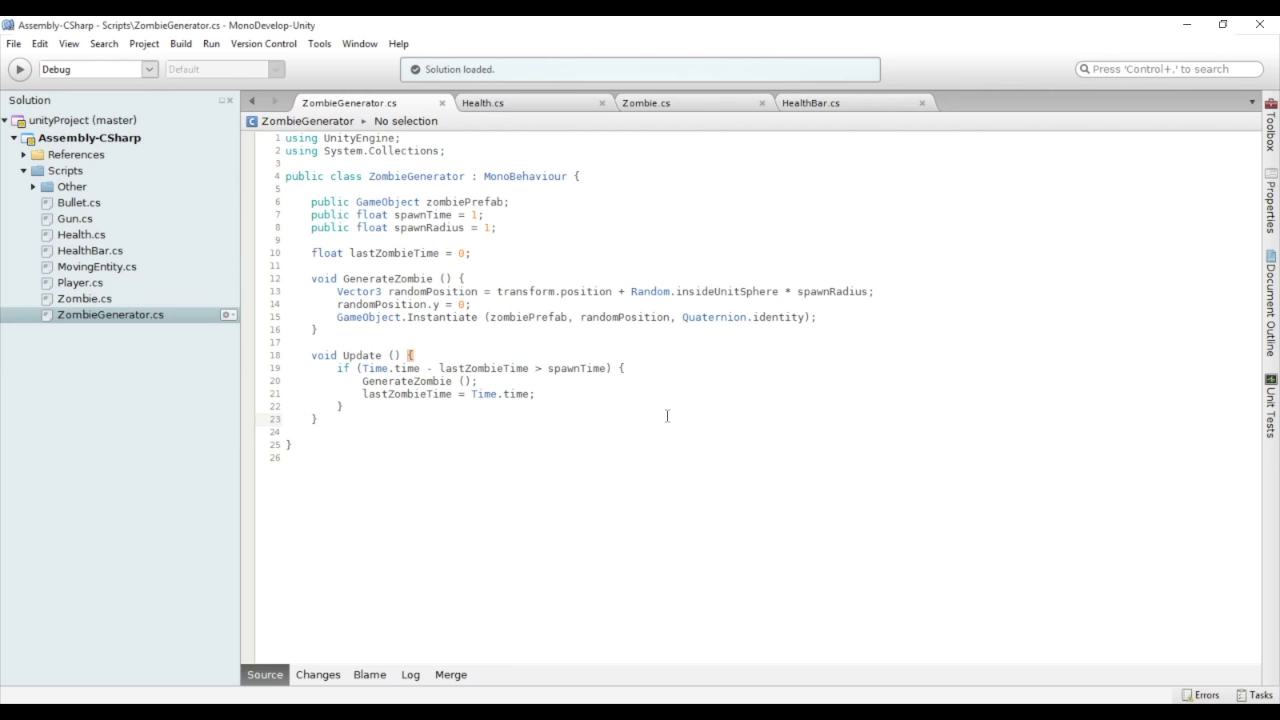
# Declare a new IEnumerator Spawner () method below the Update method
pyautogui.click(357, 420)
pyautogui.press('Return')
pyautogui.press('Return')
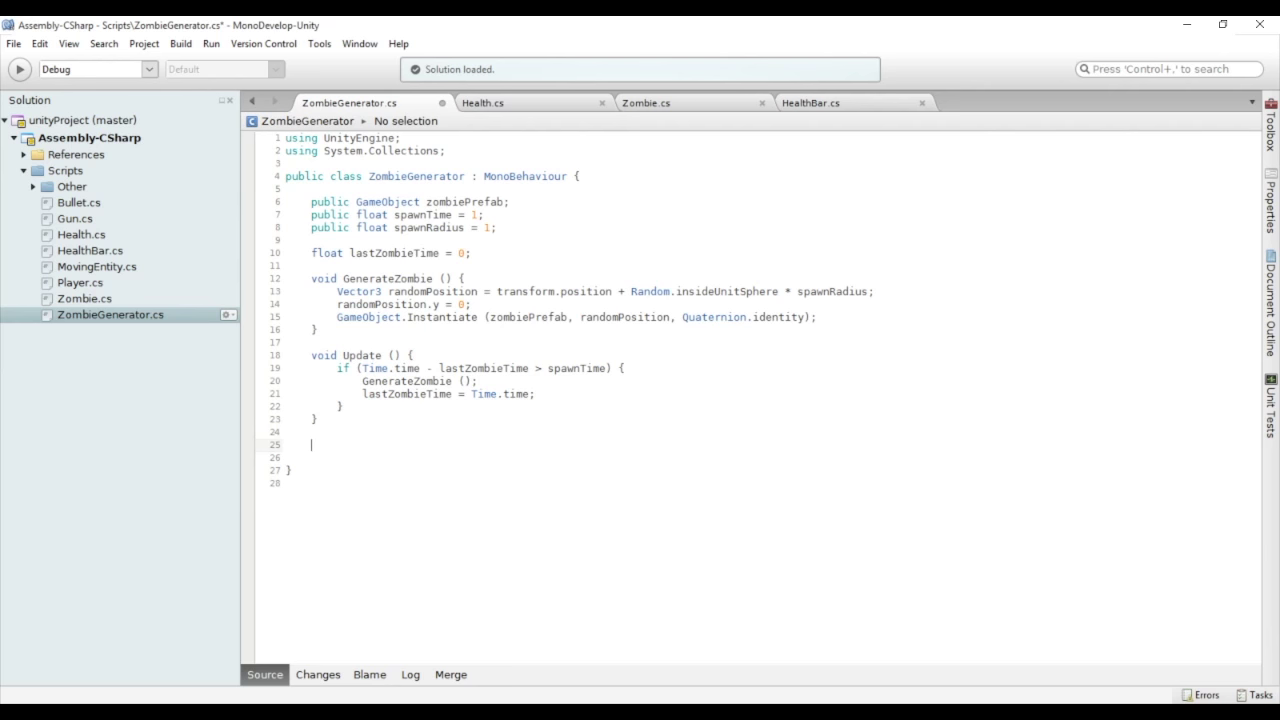
pyautogui.write('I')
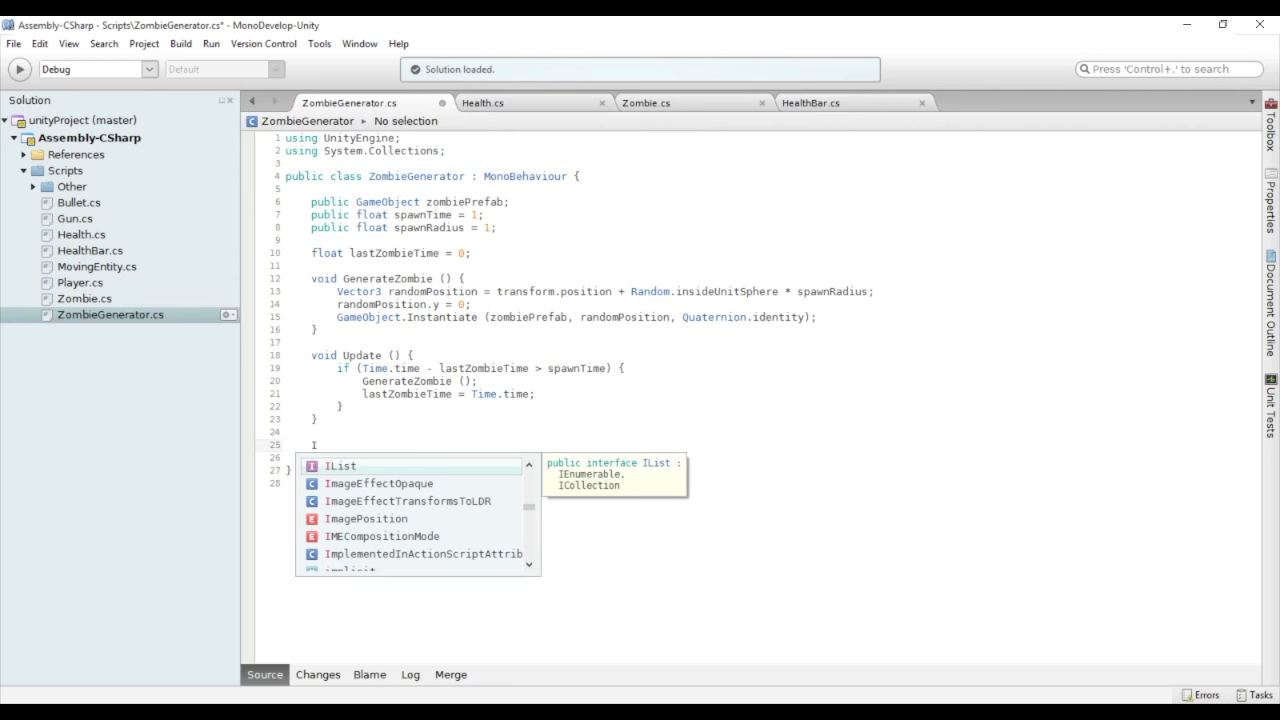
pyautogui.write('enu')
pyautogui.press('Down')
pyautogui.press('Return')
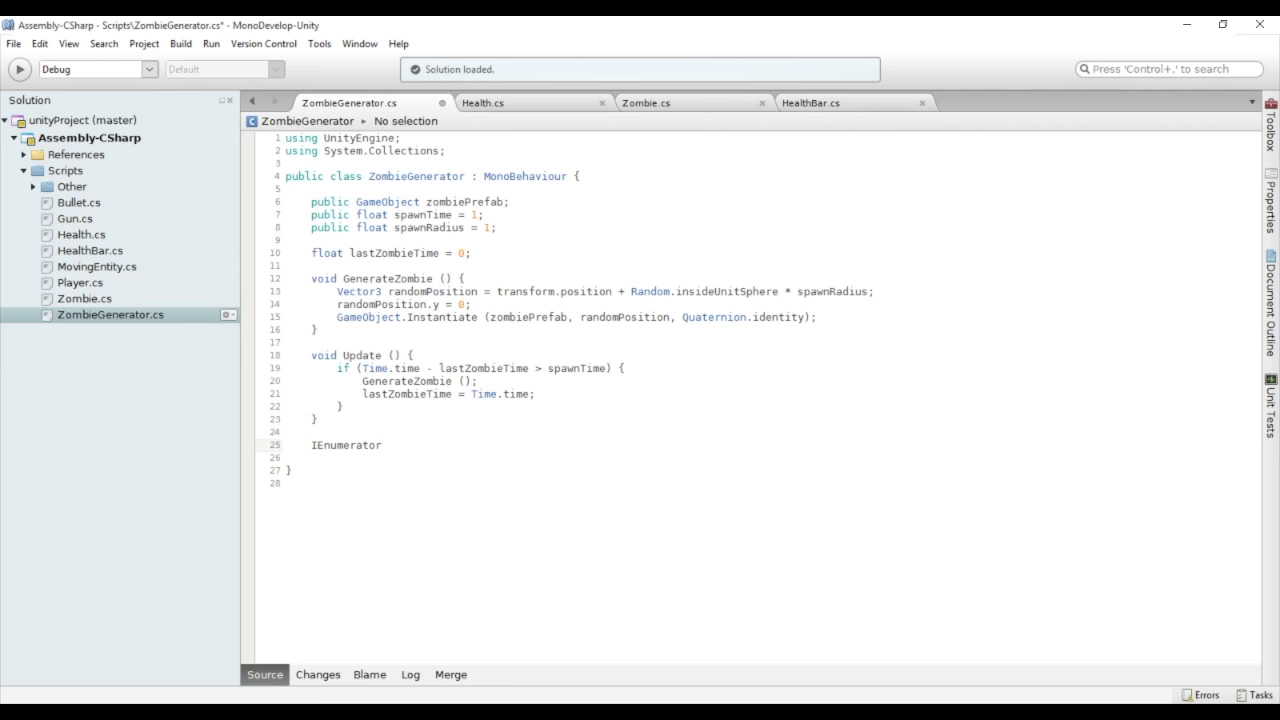
pyautogui.write('Spawner () {')
pyautogui.press('Return')
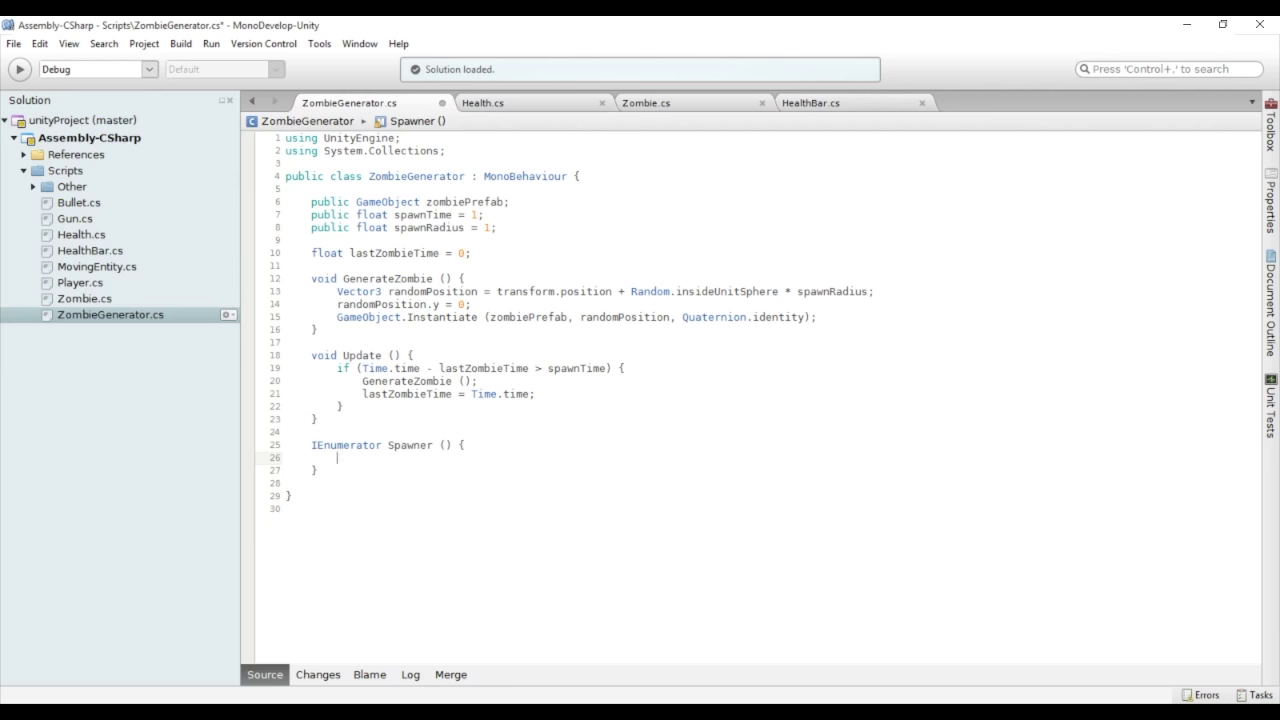
# Put an empty while (true) loop inside Spawner, then select the GenerateZombie () call in Update
pyautogui.write('while (tu')
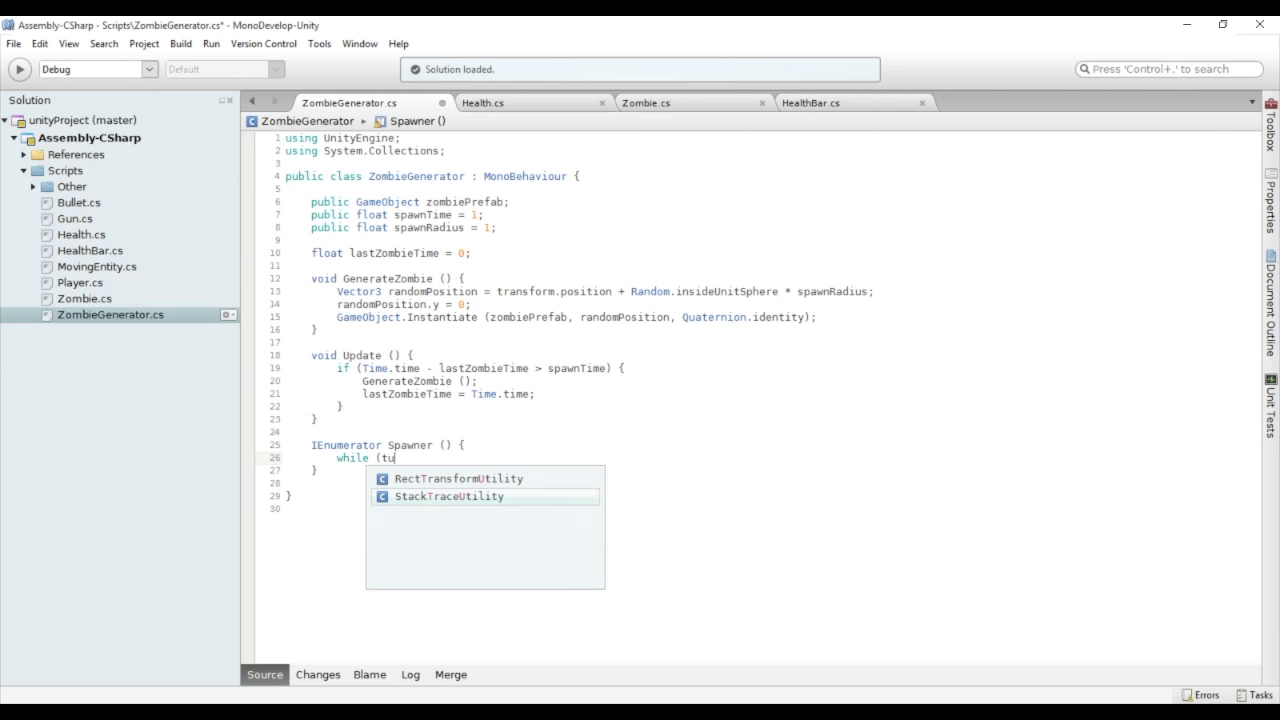
pyautogui.press('BackSpace')
pyautogui.write('rue) {')
pyautogui.press('Return')
pyautogui.write('}')
pyautogui.press('Left')
pyautogui.press('Return')
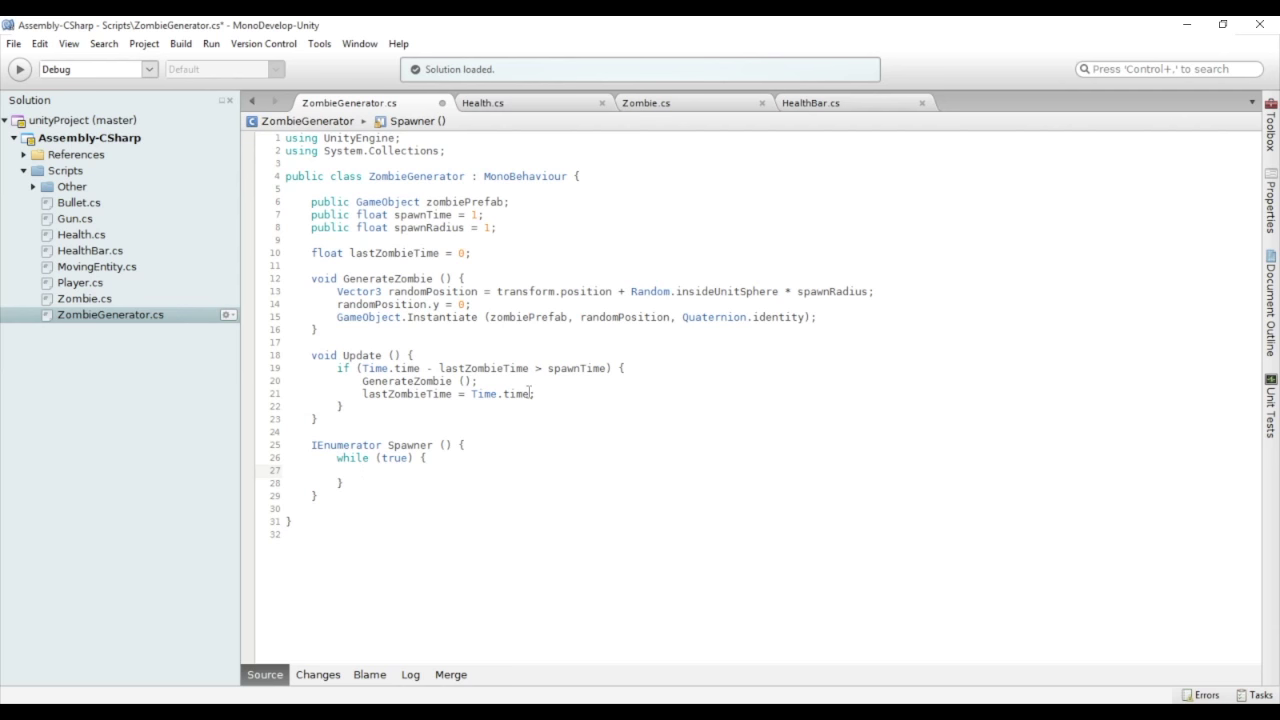
pyautogui.moveTo(478, 381); pyautogui.dragTo(362, 381)
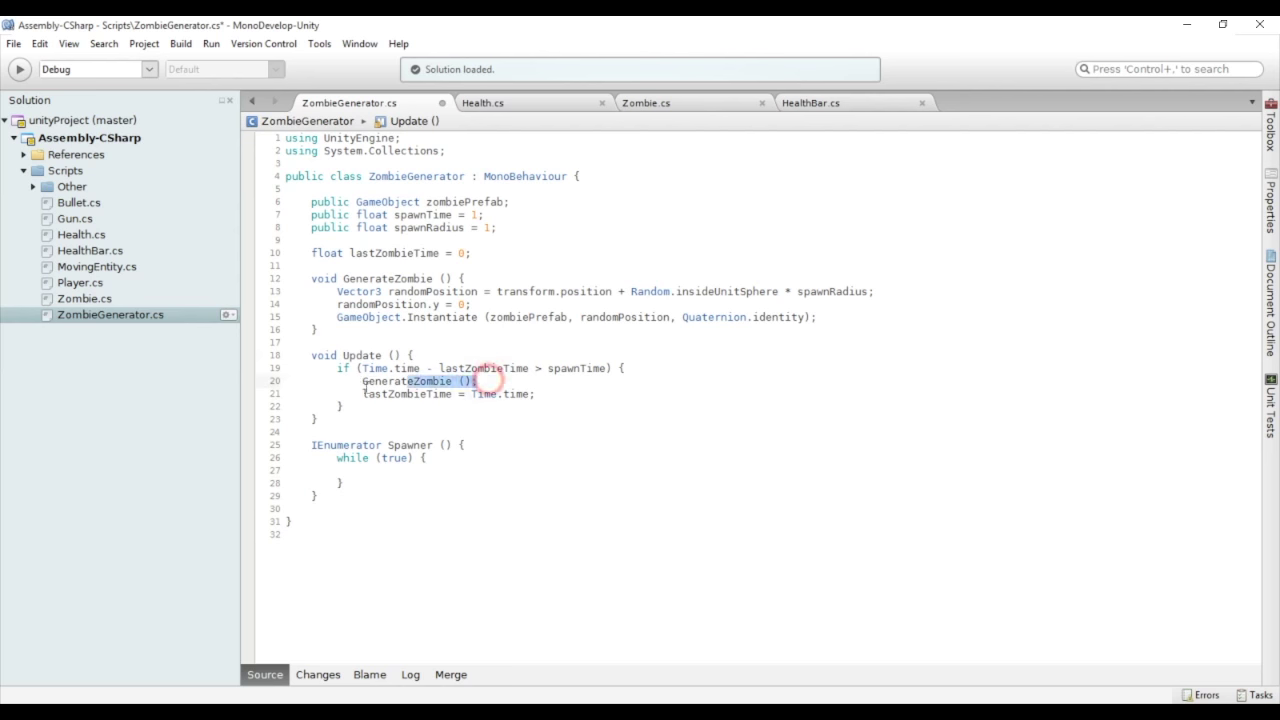
# Copy the GenerateZombie () call into the Spawner while loop
pyautogui.hotkey('ctrl', 'c')
pyautogui.click(384, 470)
pyautogui.hotkey('ctrl', 'v')
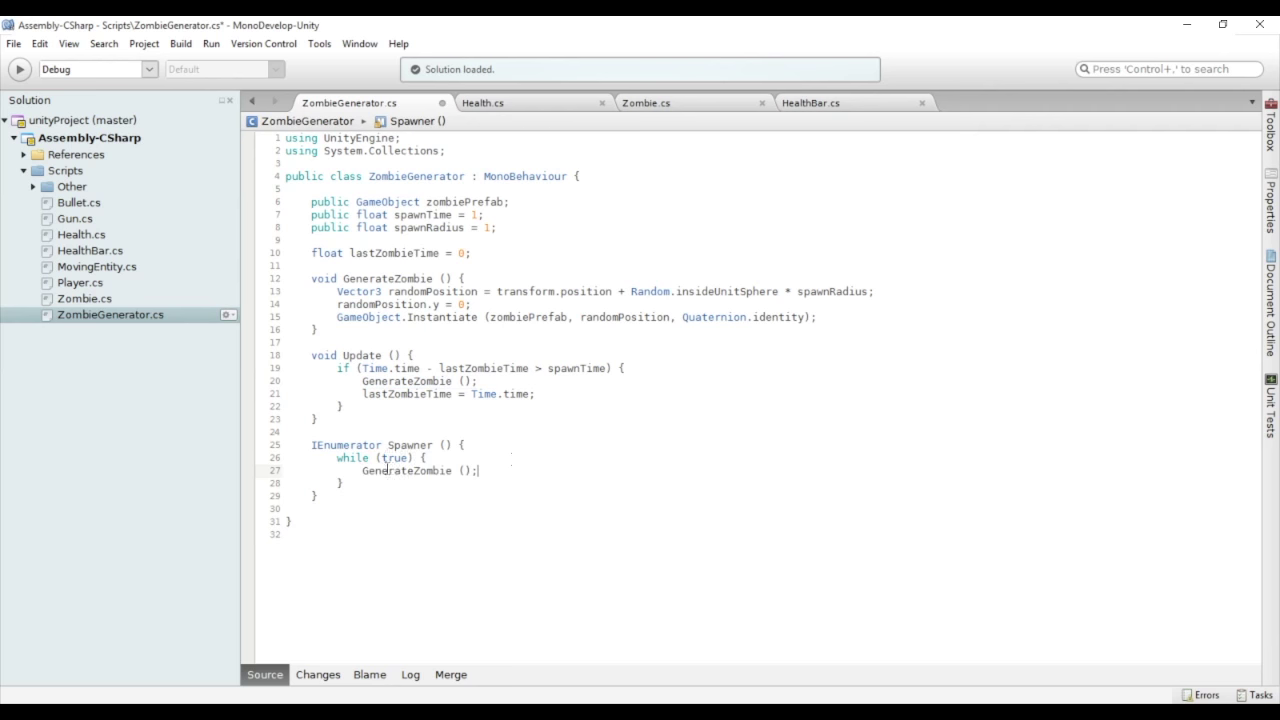
pyautogui.press('Return')
# Add a yield return new wait statement after it, trying WaitForEndOfFrame and WaitForFixedUpdate
pyautogui.write('yield')
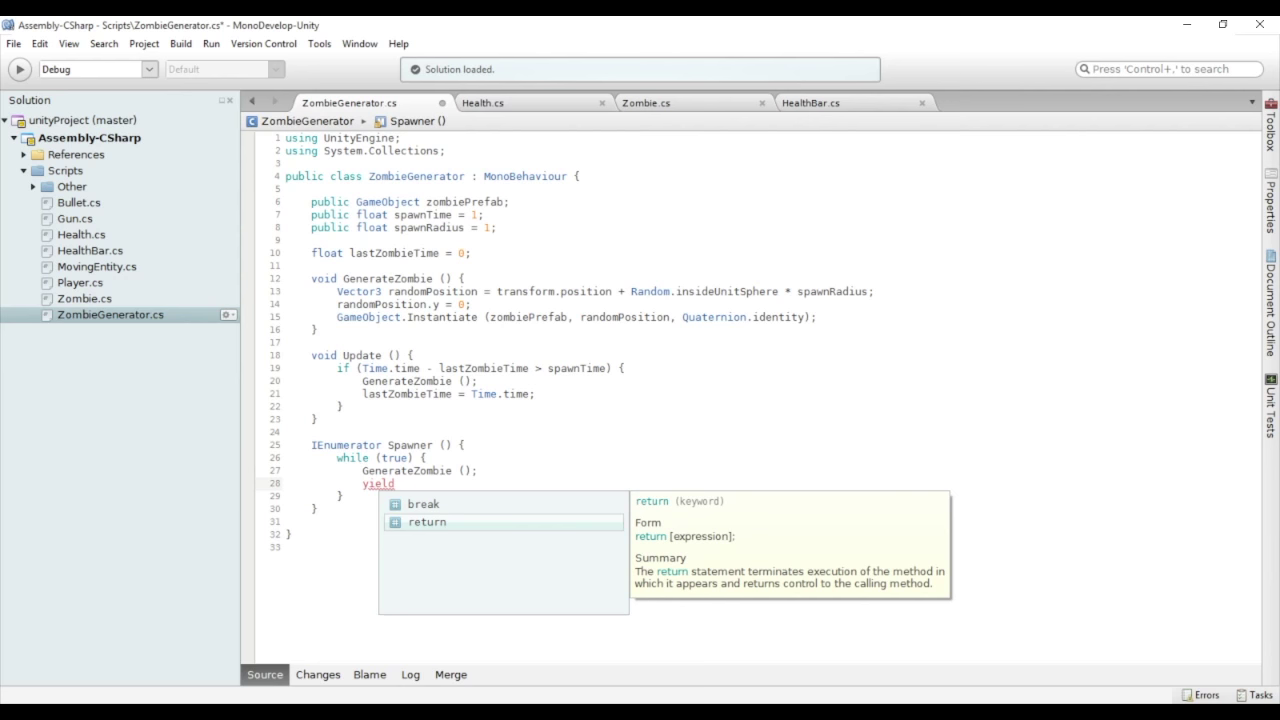
pyautogui.press('Up')
pyautogui.press('Down')
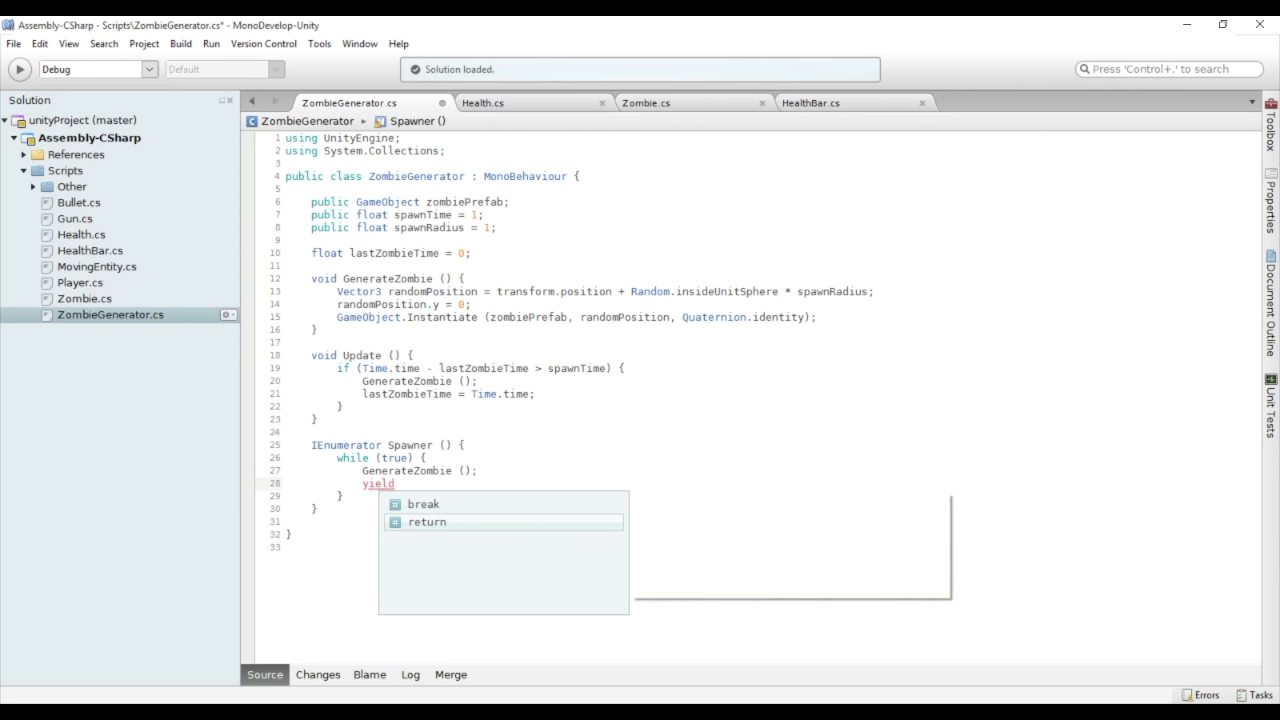
pyautogui.press('Return')
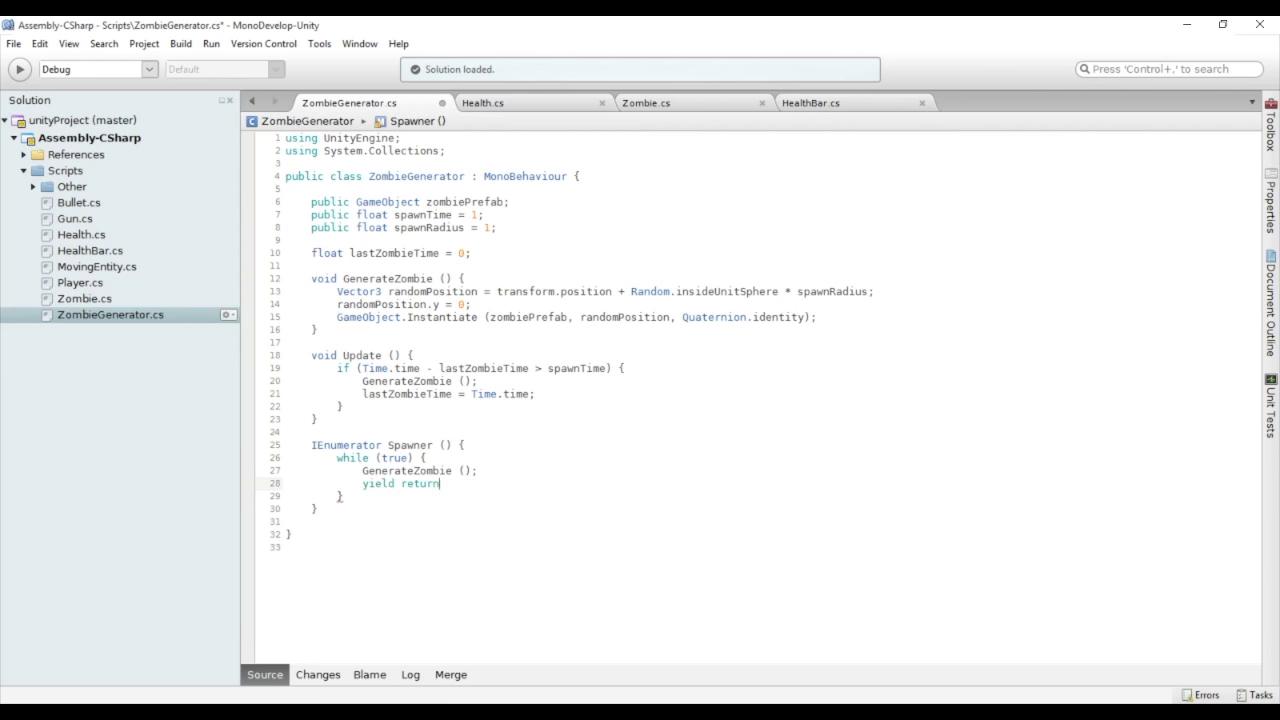
pyautogui.write(' new Wa')
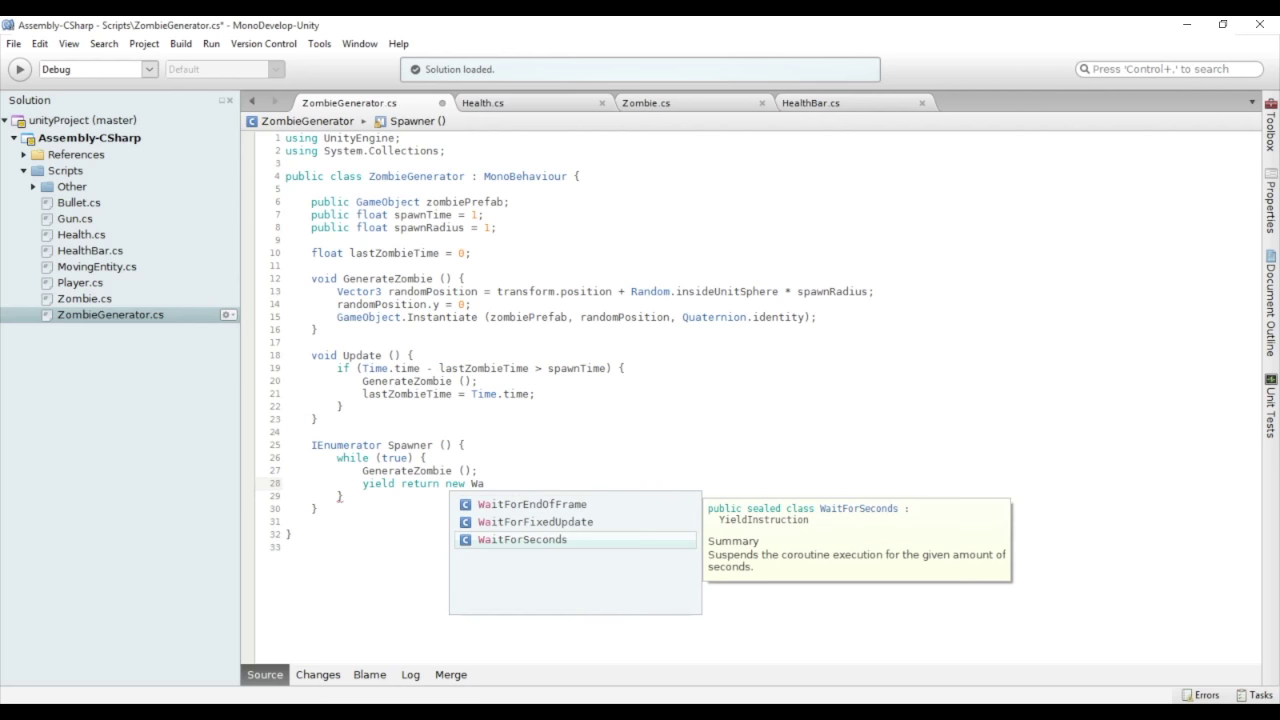
pyautogui.press('Up')
pyautogui.press('Up')
pyautogui.press('Return')
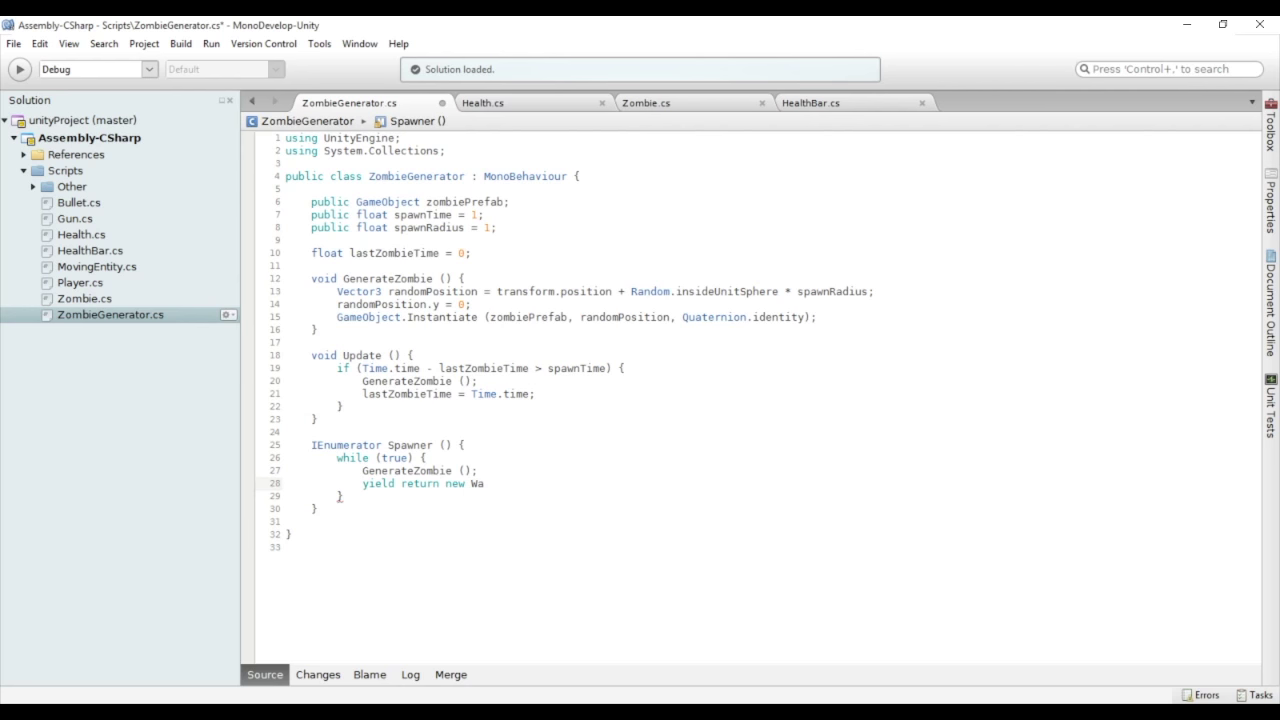
pyautogui.write('()')
pyautogui.hotkey('ctrl', 'BackSpace')
pyautogui.hotkey('ctrl', 'BackSpace')
pyautogui.write('wai')
pyautogui.press('Down')
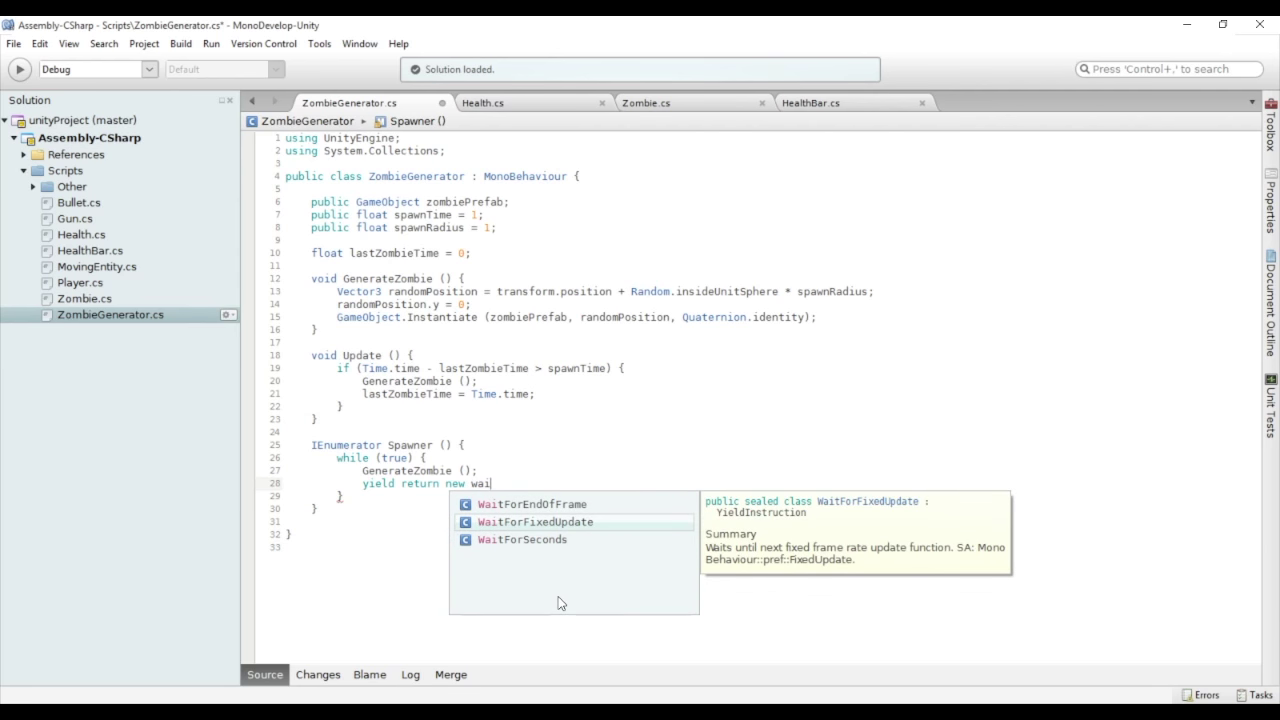
pyautogui.press('Return')
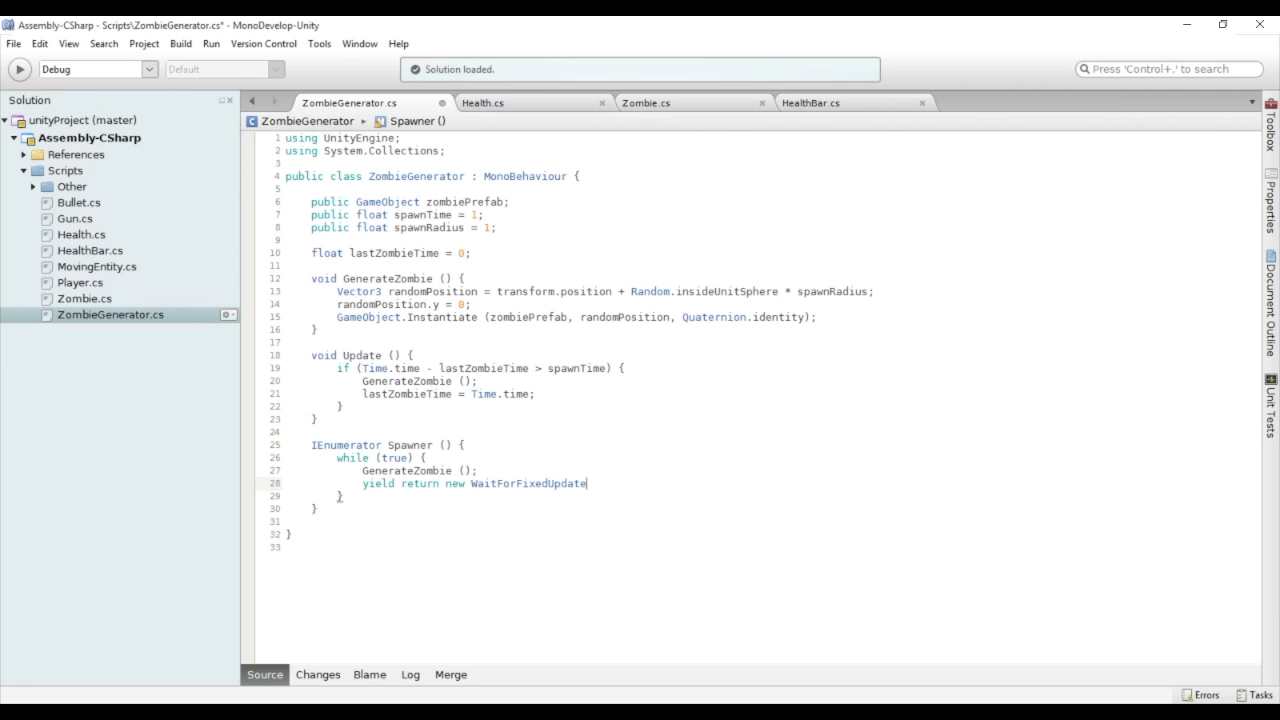
pyautogui.write('();')
# Switch the wait to WaitForSeconds (spawnTime) to finish the yield statement
pyautogui.hotkey('ctrl', 'BackSpace')
pyautogui.hotkey('ctrl', 'BackSpace')
pyautogui.write('wai')
pyautogui.press('Down')
pyautogui.press('Down')
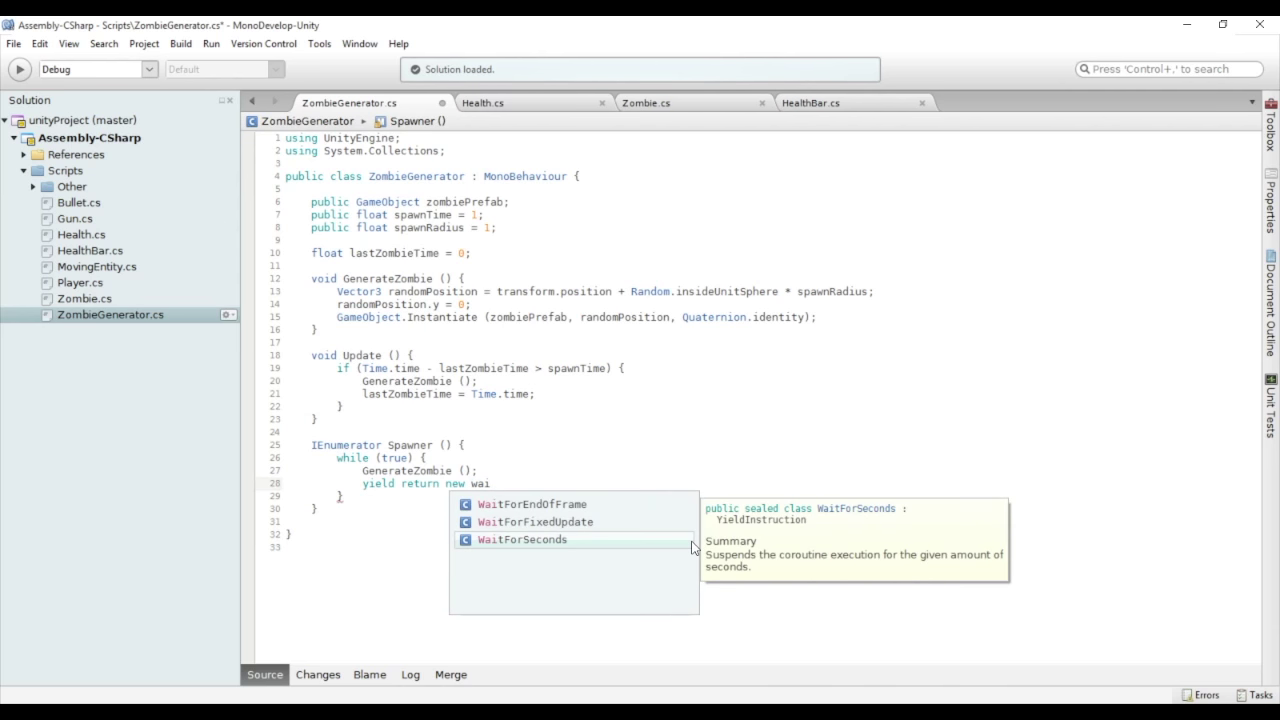
pyautogui.click(669, 540)
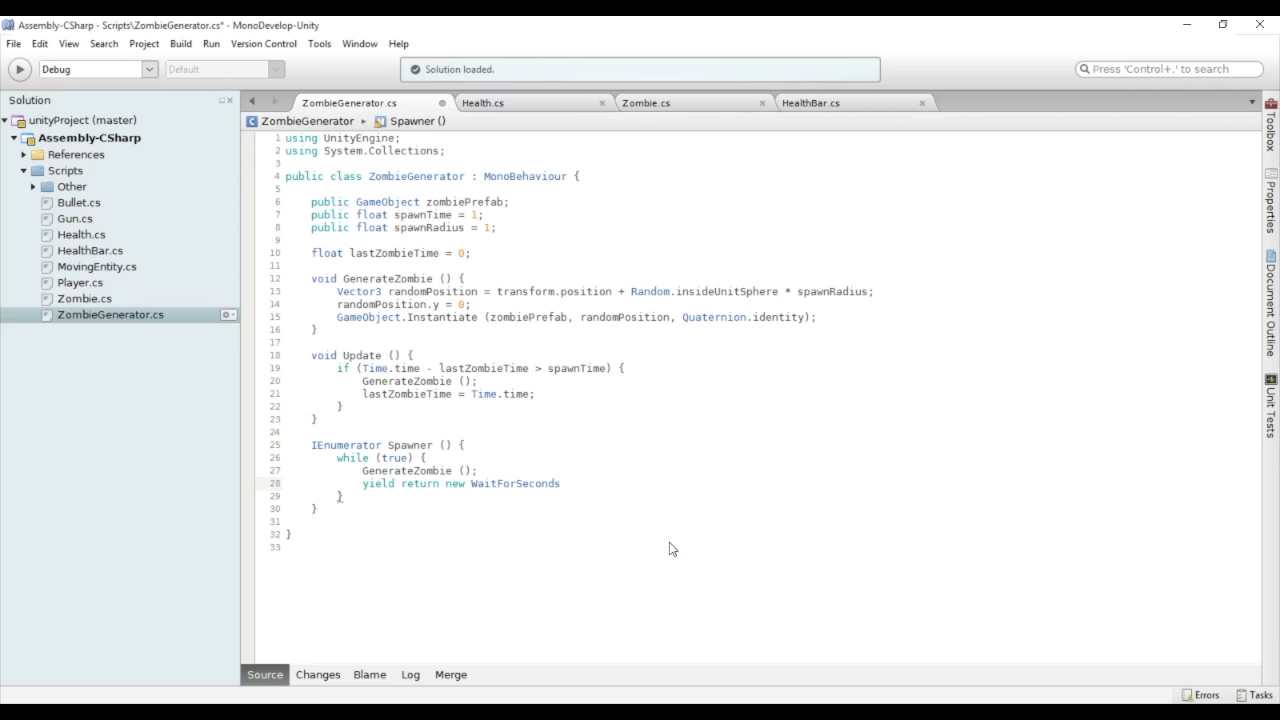
pyautogui.write('(')
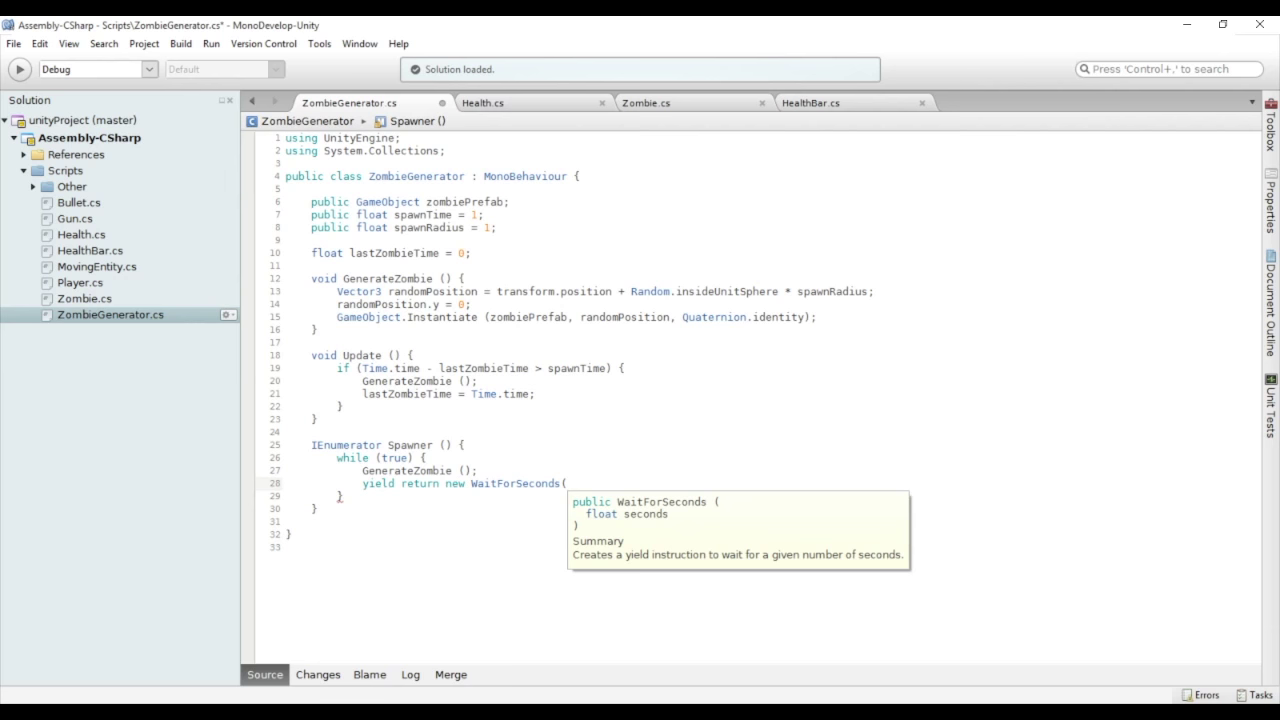
pyautogui.write('spawnTime);')
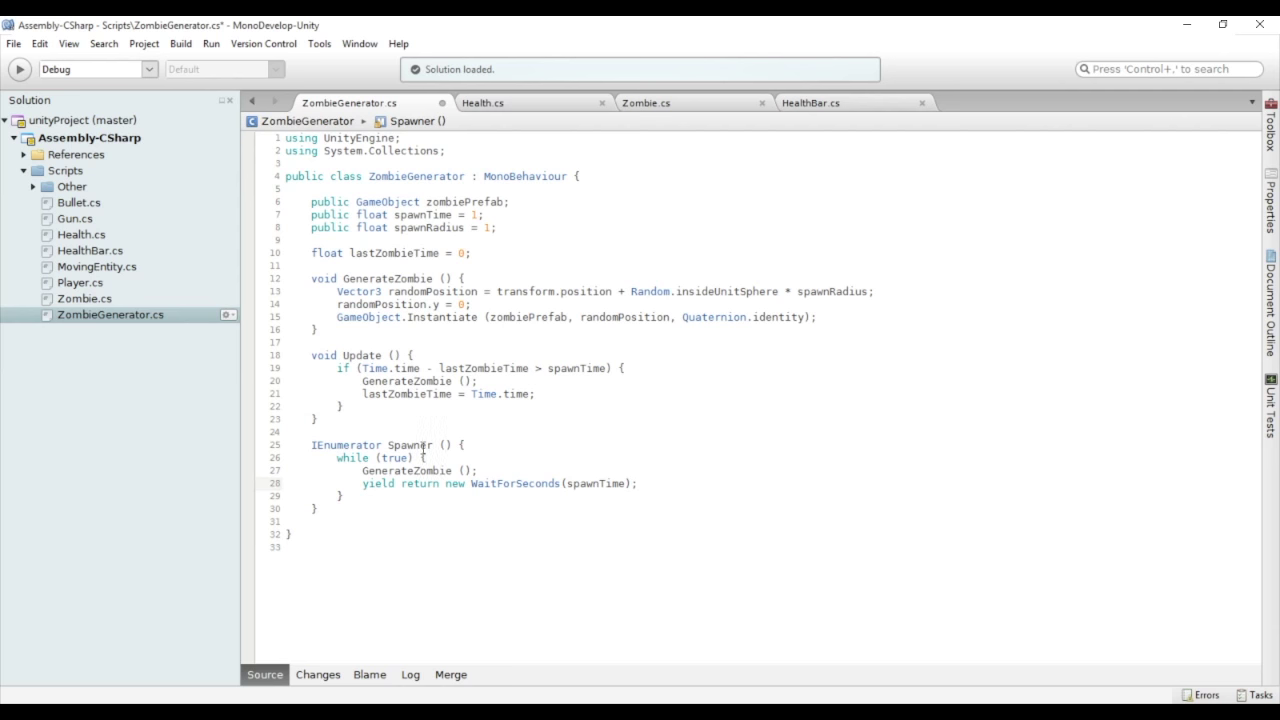
pyautogui.click(466, 264)
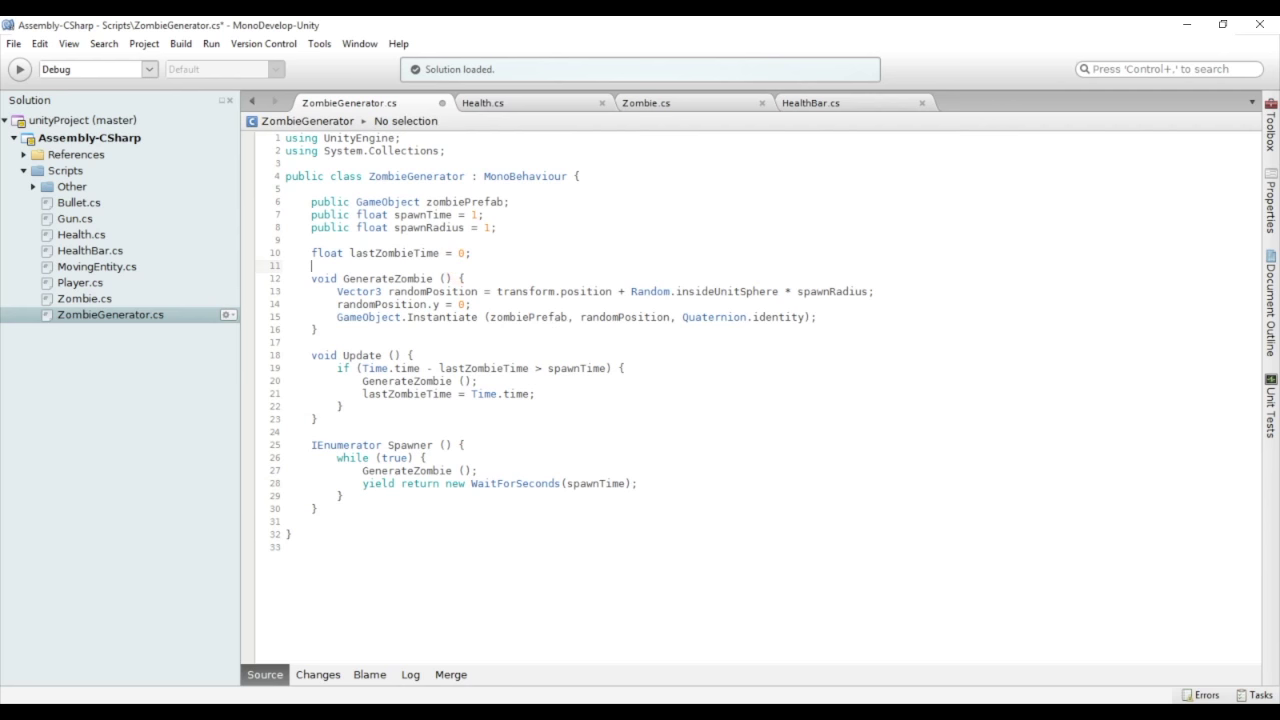
# Add a Start () method that calls StartCoroutine (Spawner ())
pyautogui.press('Return')
pyautogui.press('Return')
pyautogui.press('Up')
pyautogui.write('void Start () {')
pyautogui.press('Return')
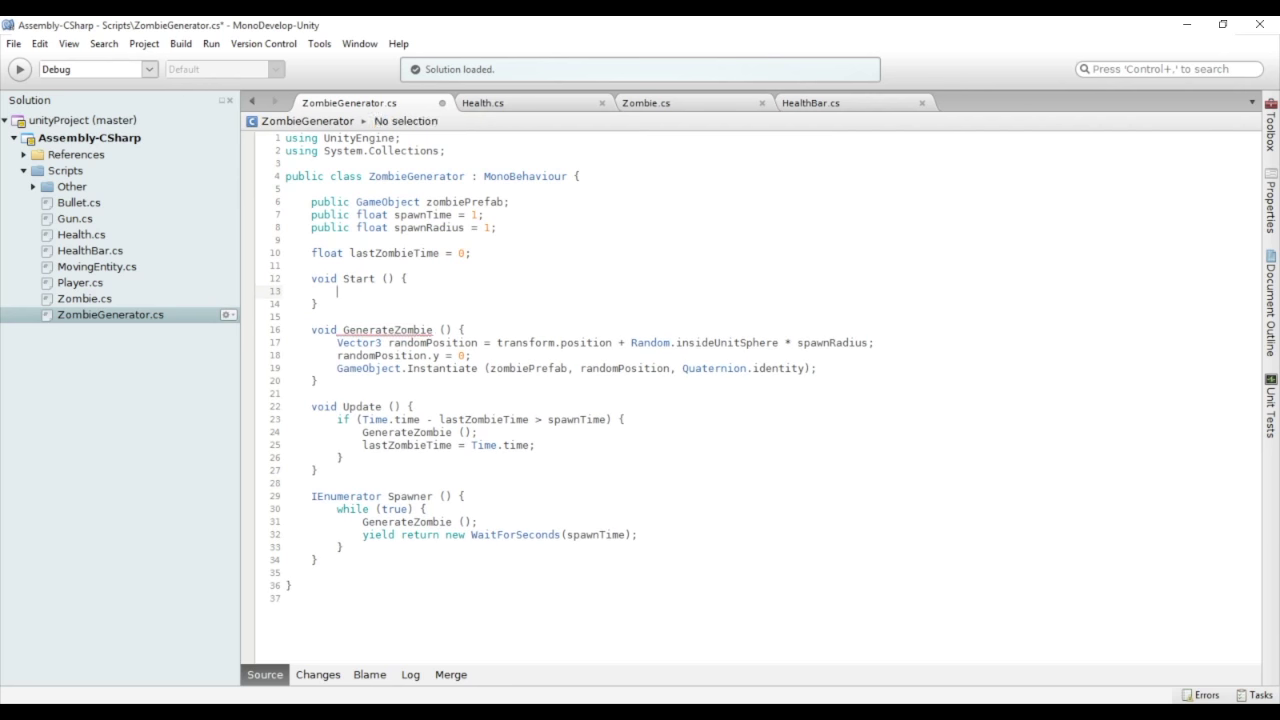
pyautogui.write('Sta')
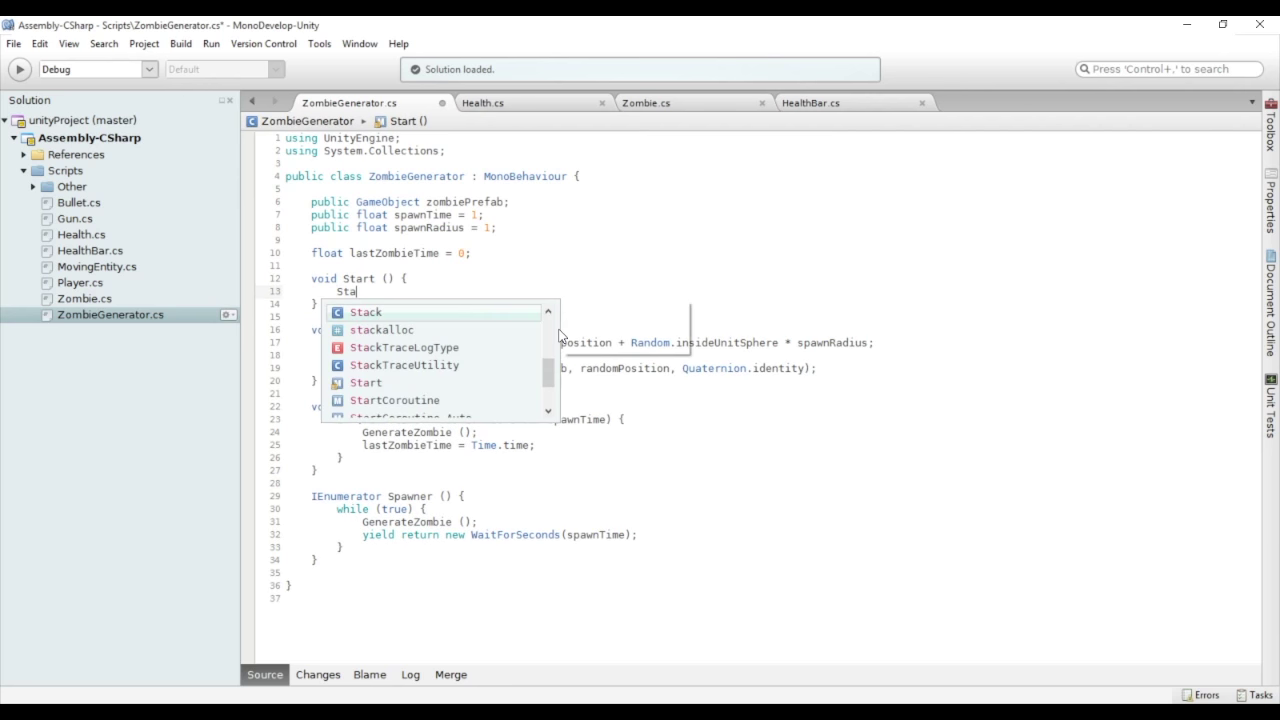
pyautogui.write('rtco')
pyautogui.press('Return')
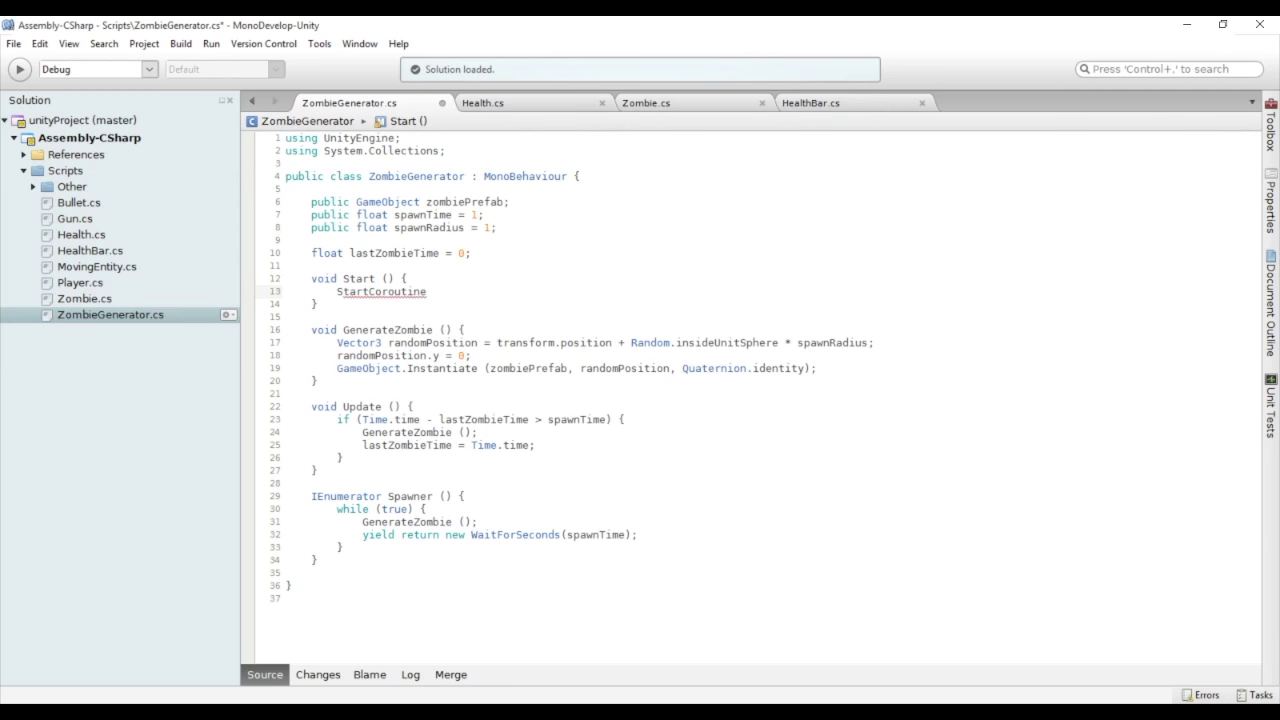
pyautogui.write('(')
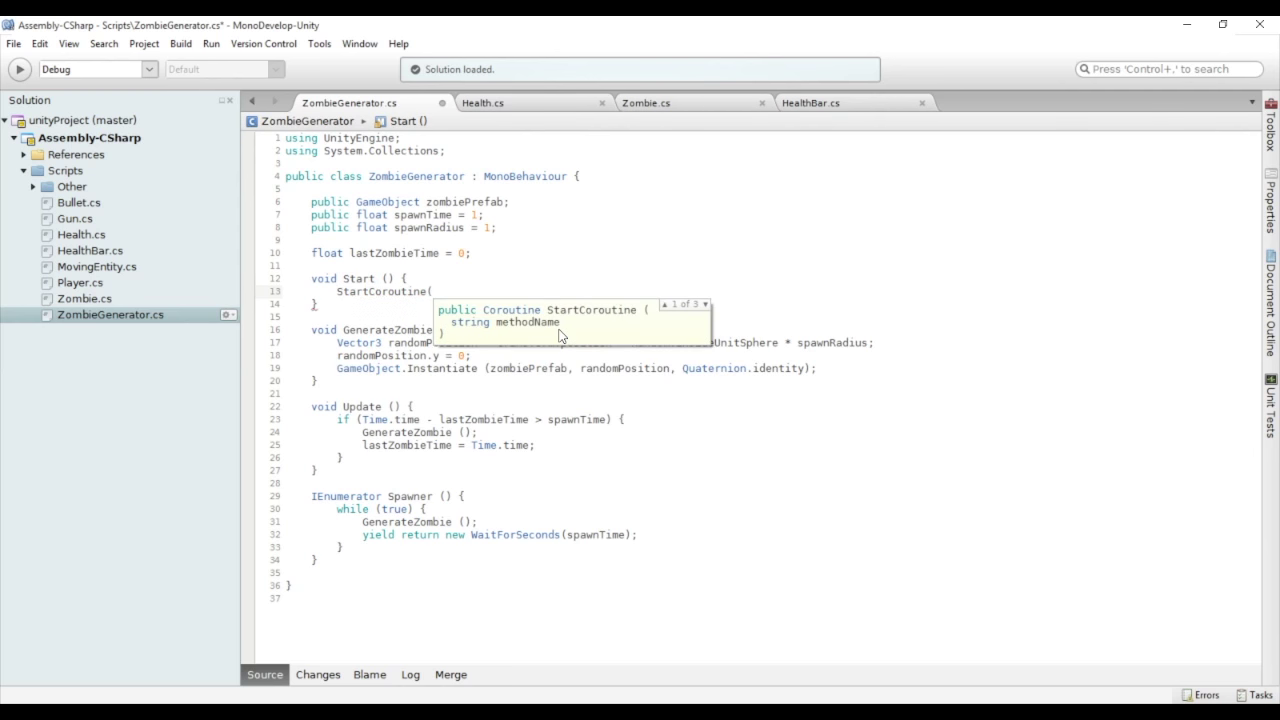
pyautogui.write('Spa')
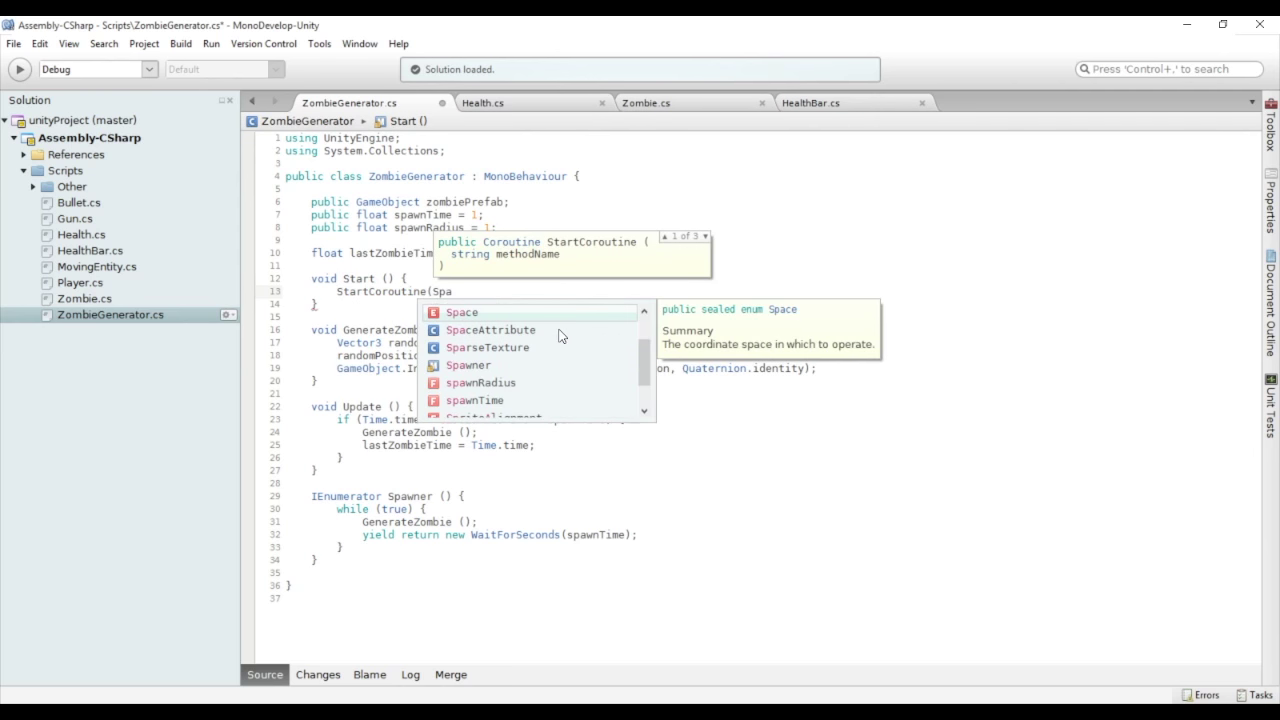
pyautogui.write('wner')
pyautogui.press('Return')
pyautogui.write(');')
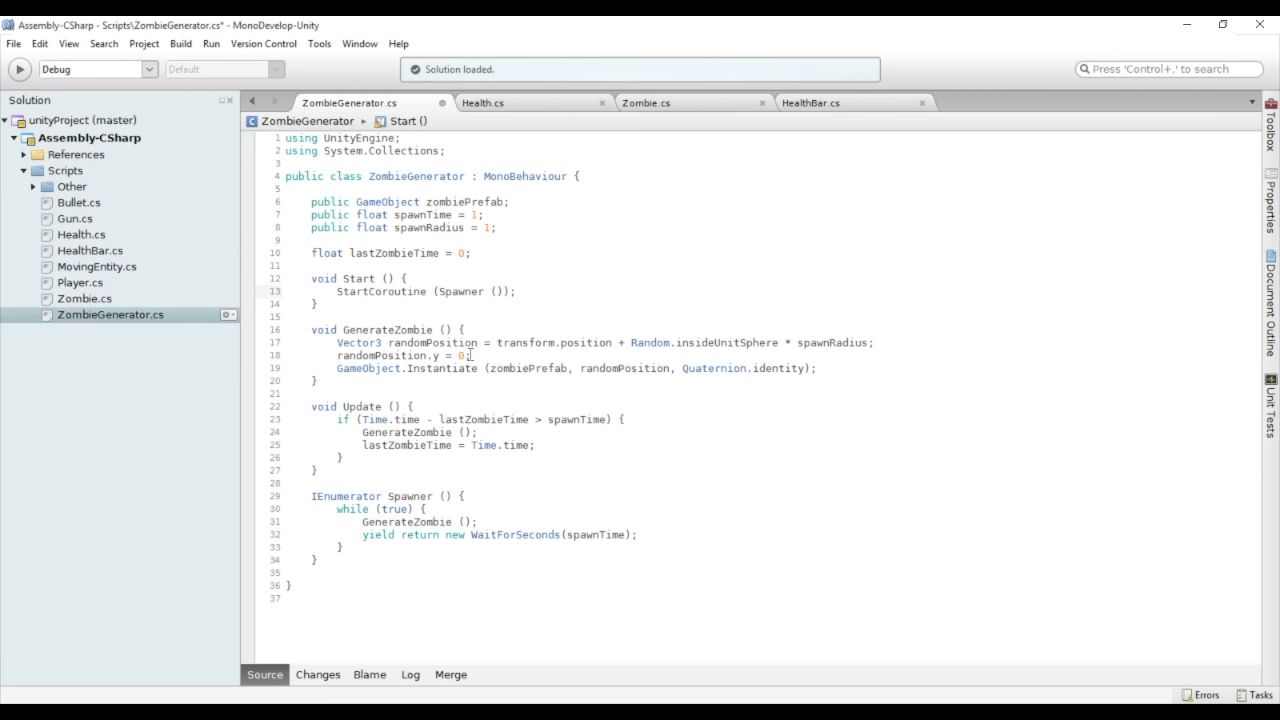
# Delete the old Update method and the unused lastZombieTime field
pyautogui.moveTo(343, 478); pyautogui.dragTo(260, 395)
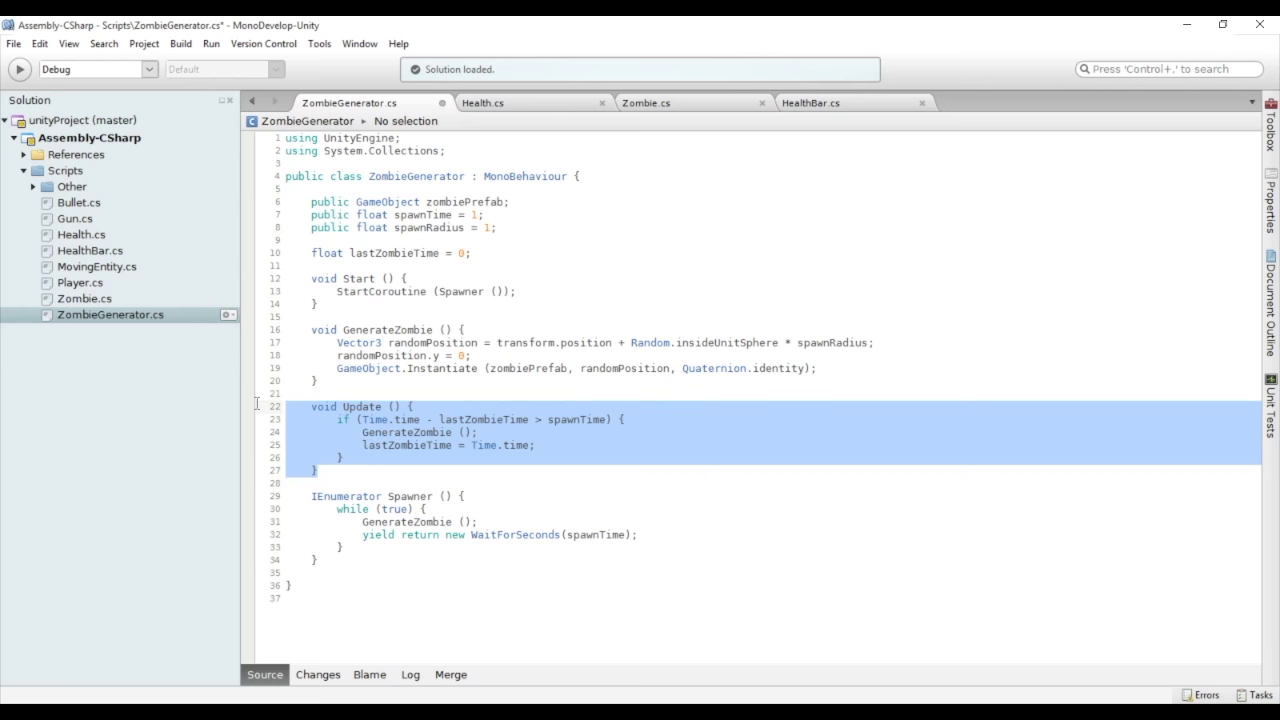
pyautogui.press('Delete')
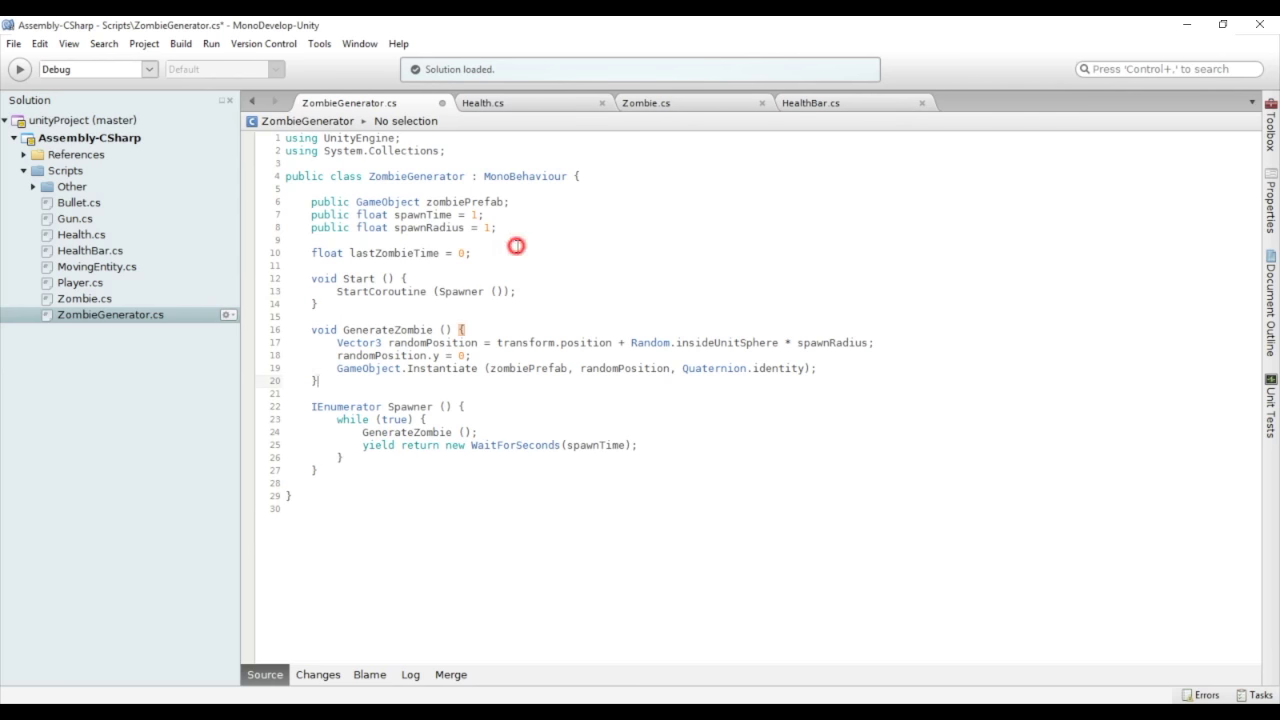
pyautogui.moveTo(517, 253); pyautogui.dragTo(514, 241)
pyautogui.press('Delete')
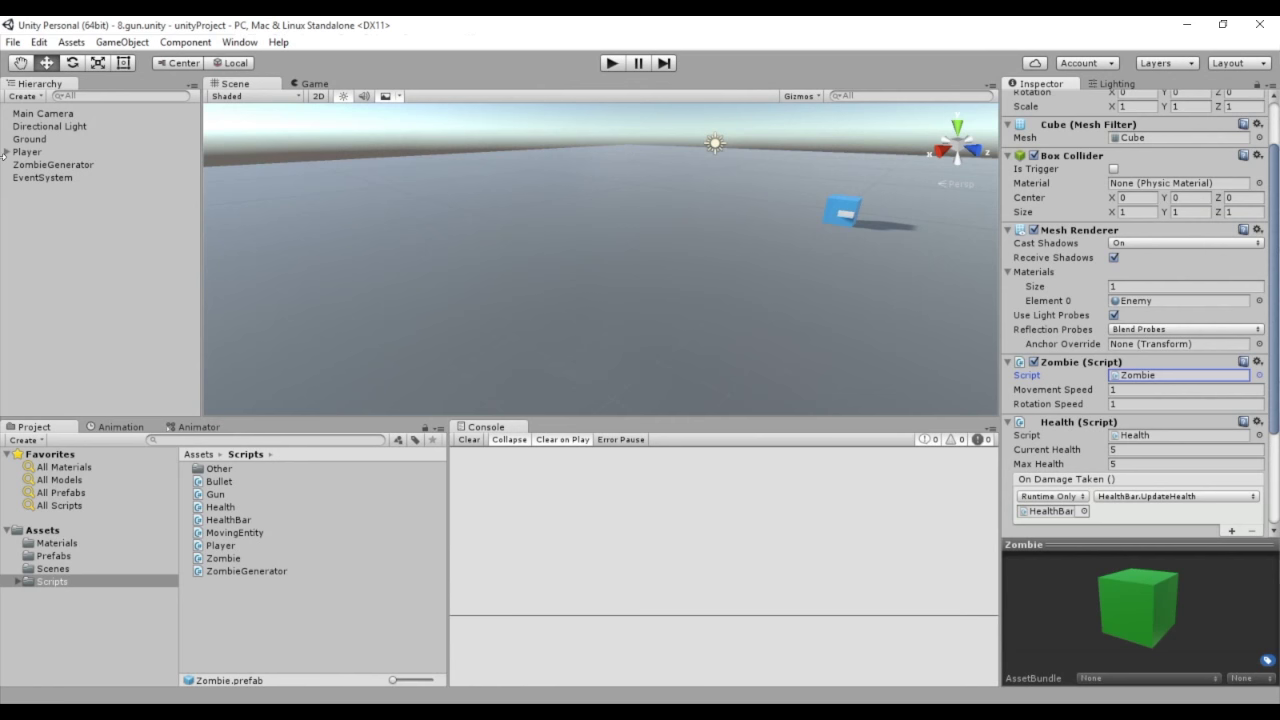
# Play-test with ZombieGenerator selected, changing Spawn Time to 2 during play, then stop
pyautogui.click(60, 164)
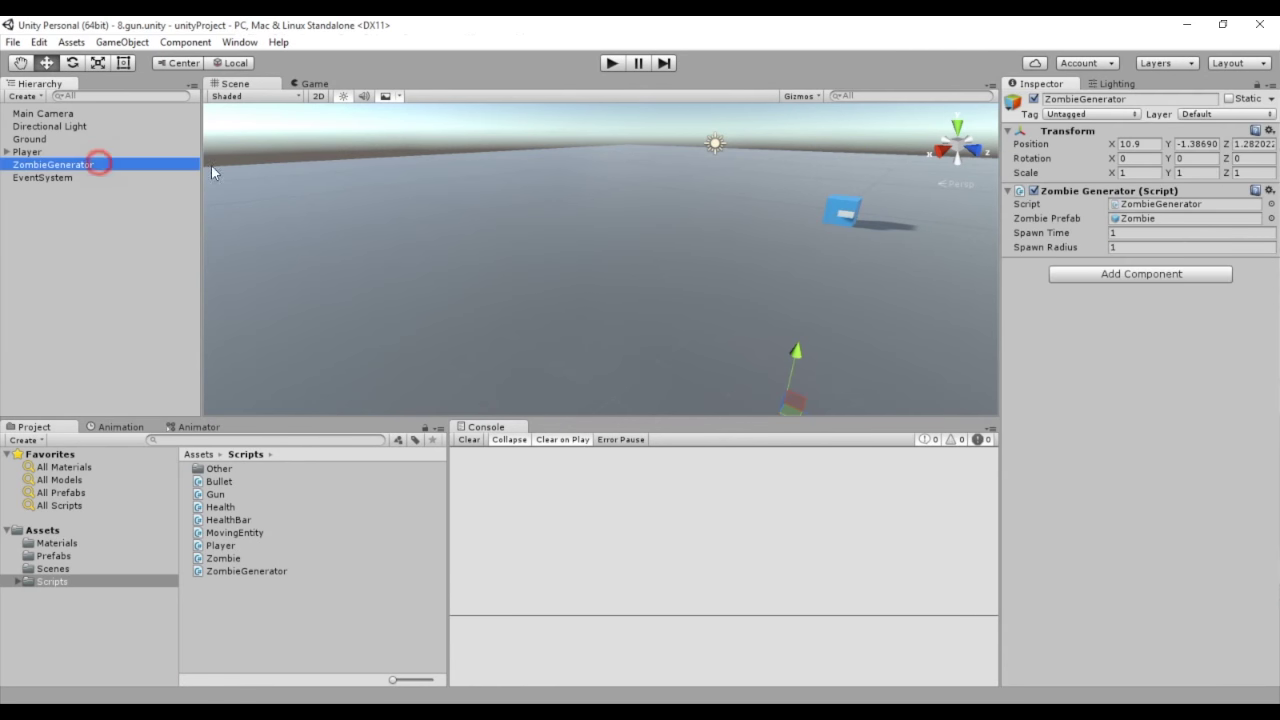
pyautogui.click(612, 63)
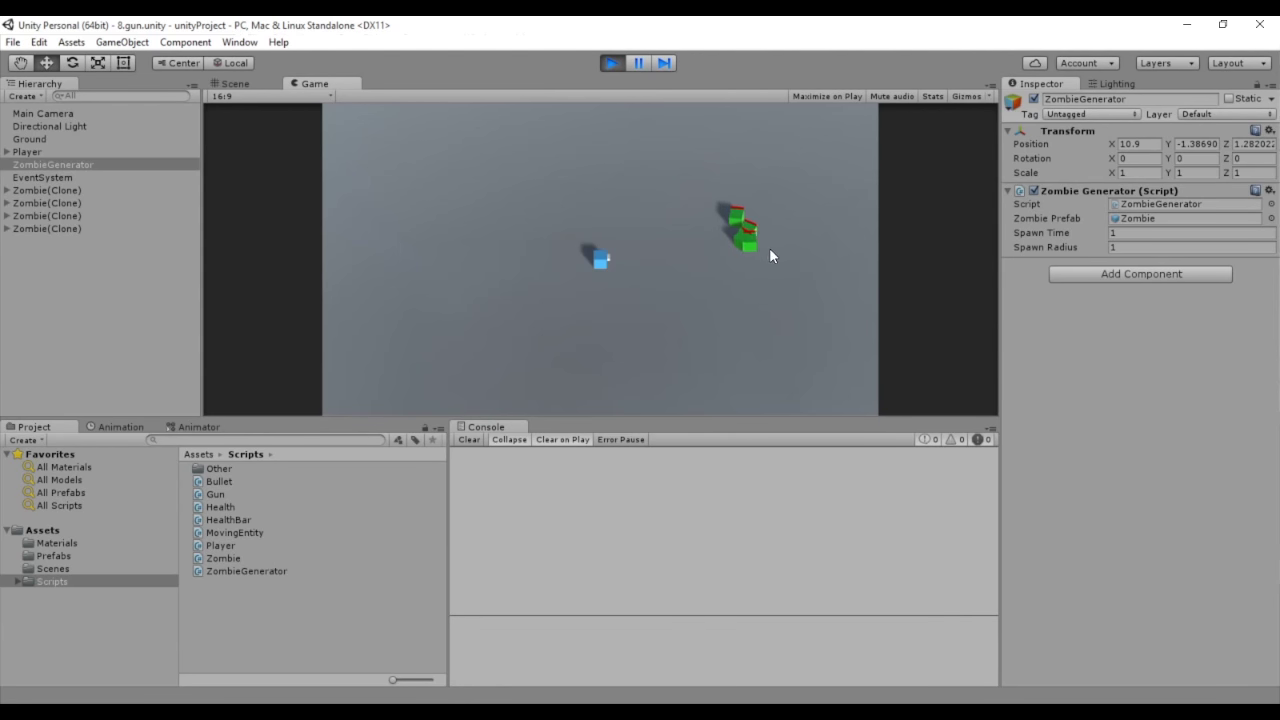
pyautogui.click(1136, 250)
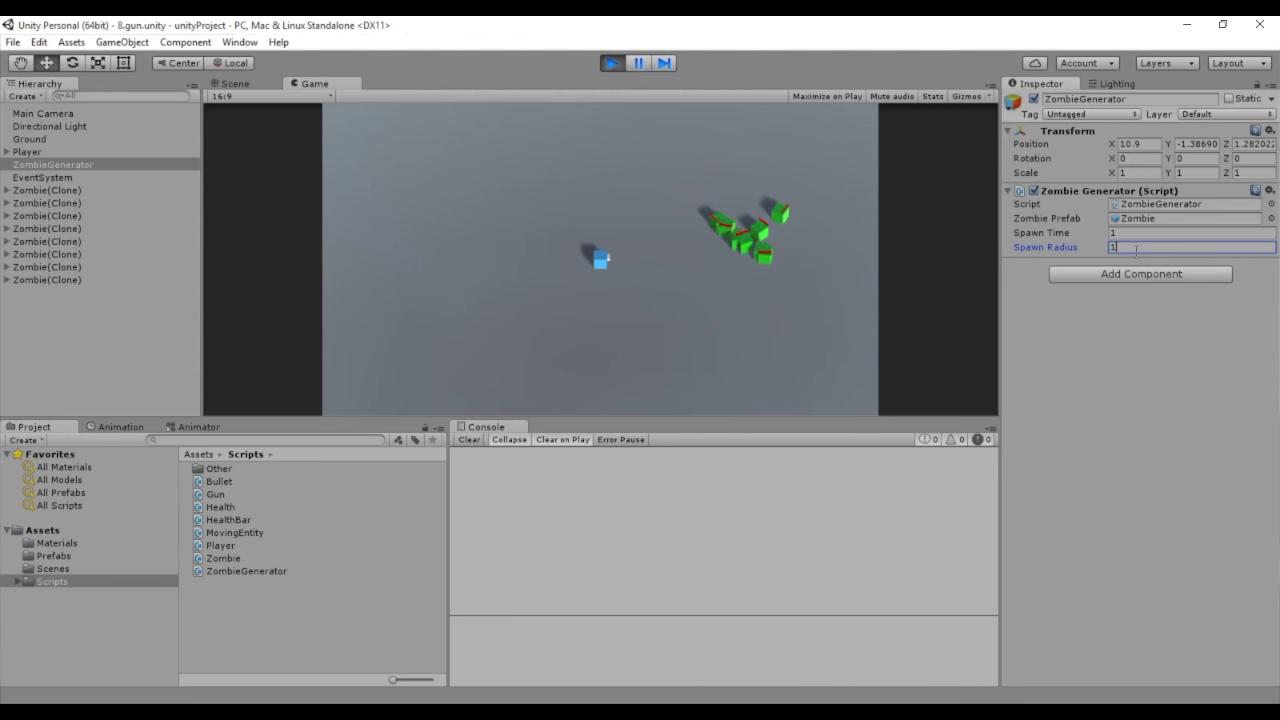
pyautogui.click(1135, 232)
pyautogui.write('2')
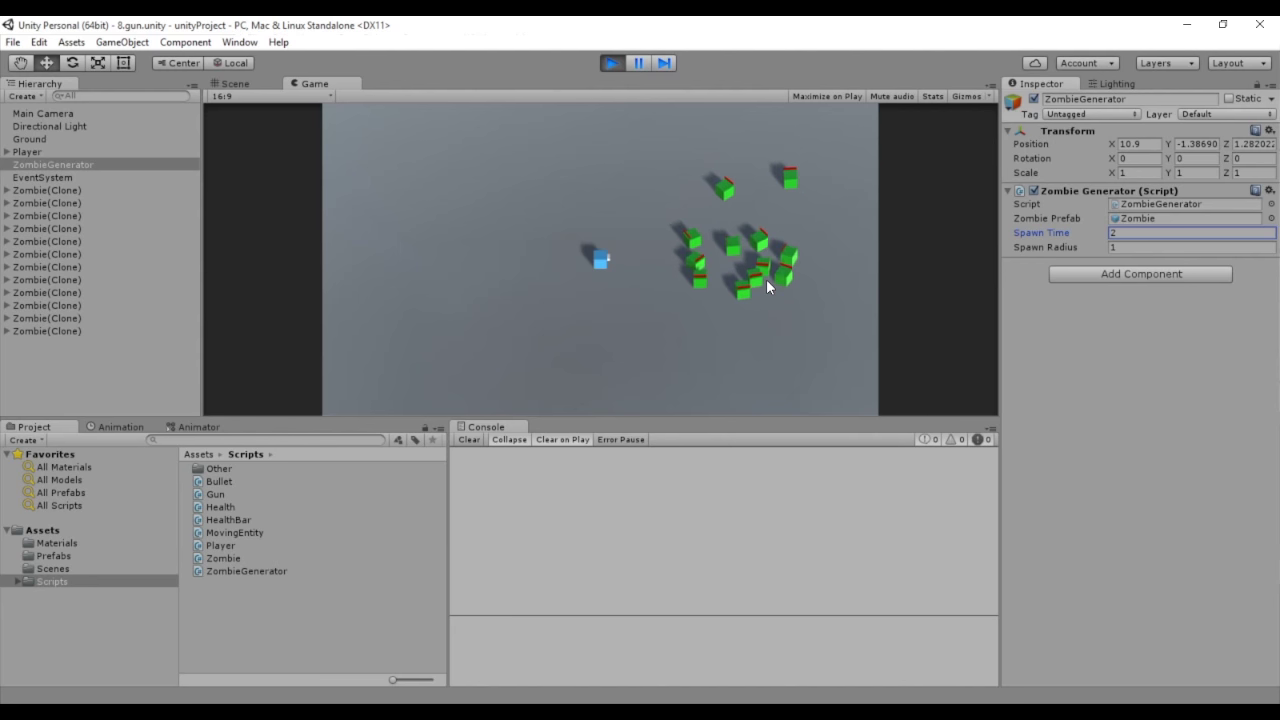
pyautogui.click(612, 63)
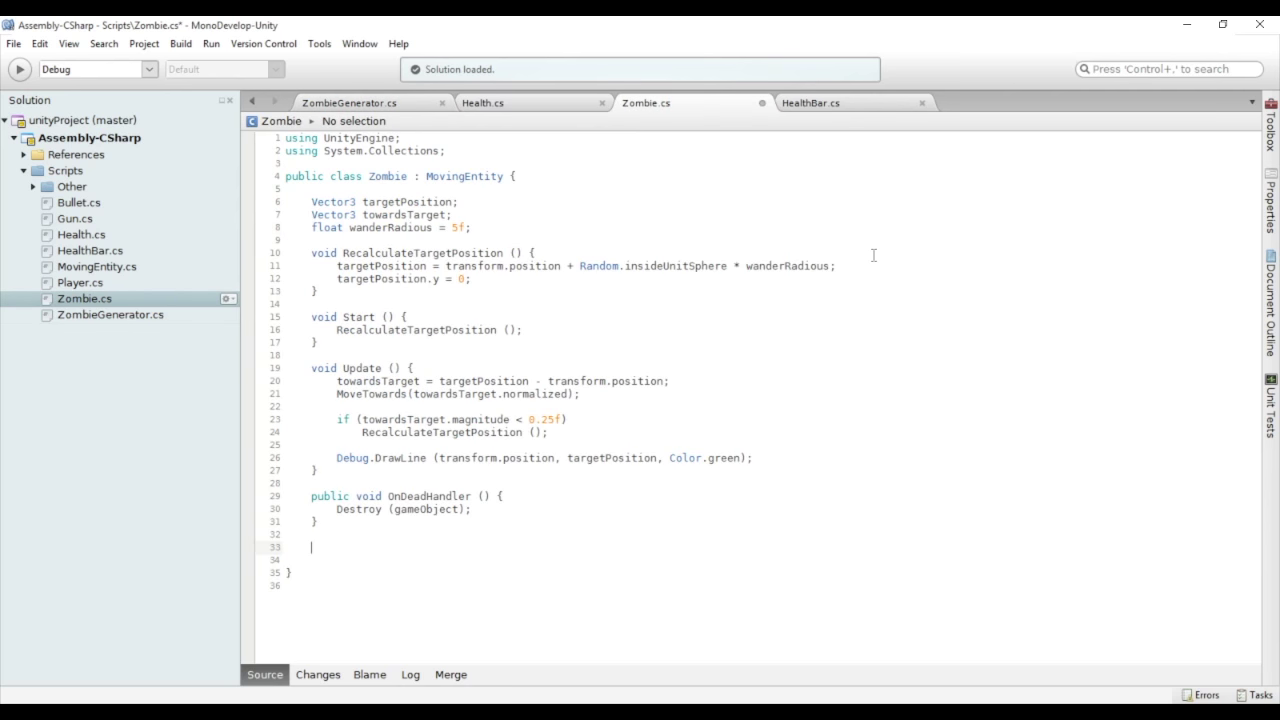
# Declare an IEnumerator DeadAnimation () with animationTime = 0.5f and elapsedTime = 0
pyautogui.write('IEnum')
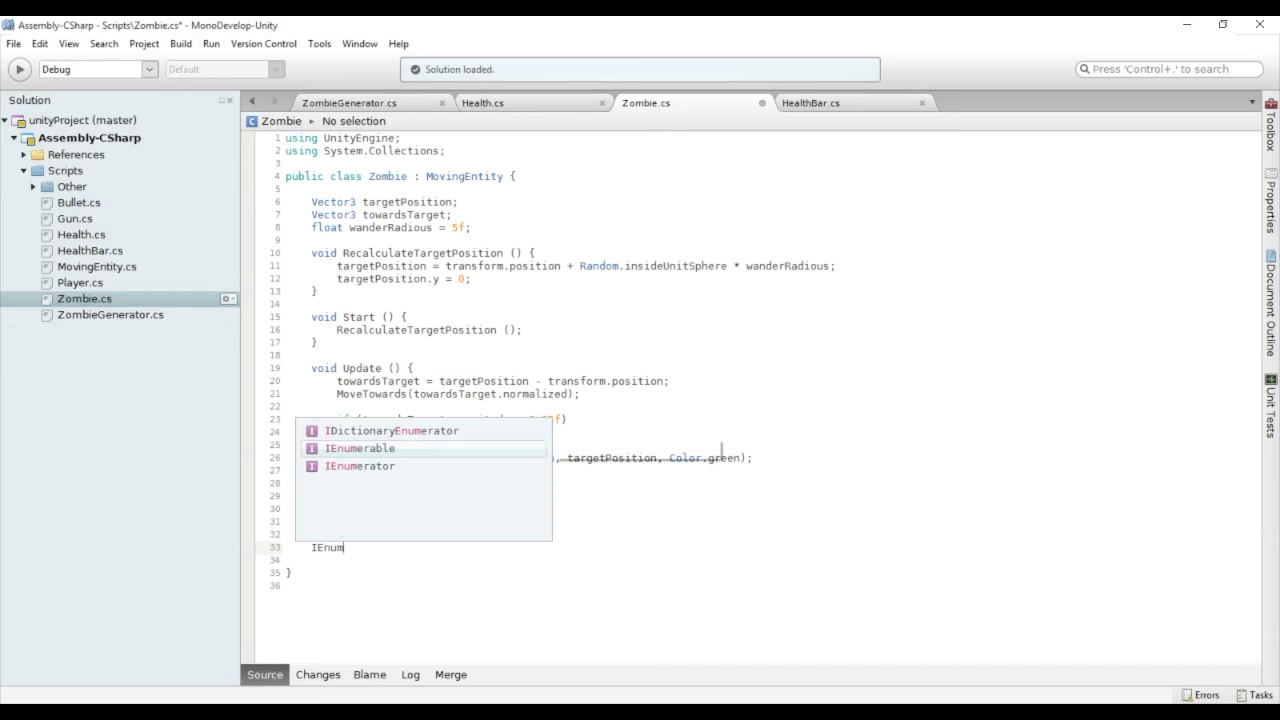
pyautogui.press('Down')
pyautogui.press('Return')
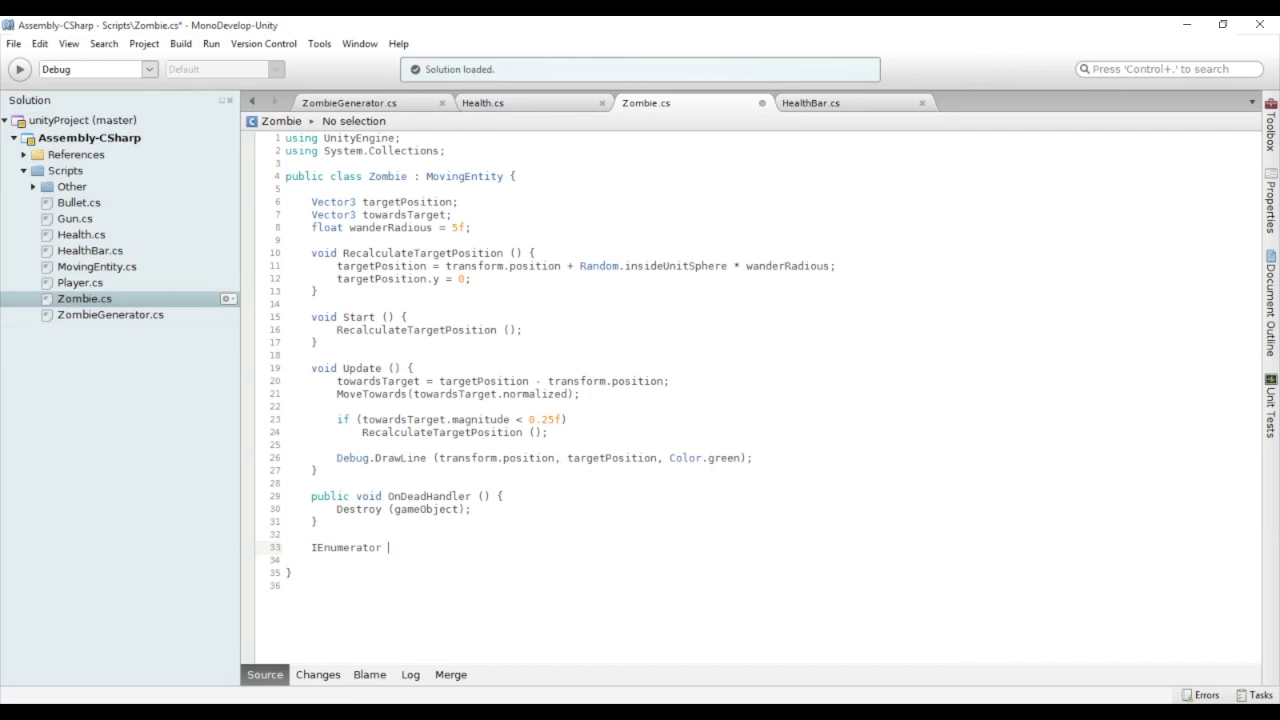
pyautogui.write('DeadAnimation () {')
pyautogui.press('Return')
pyautogui.write('}')
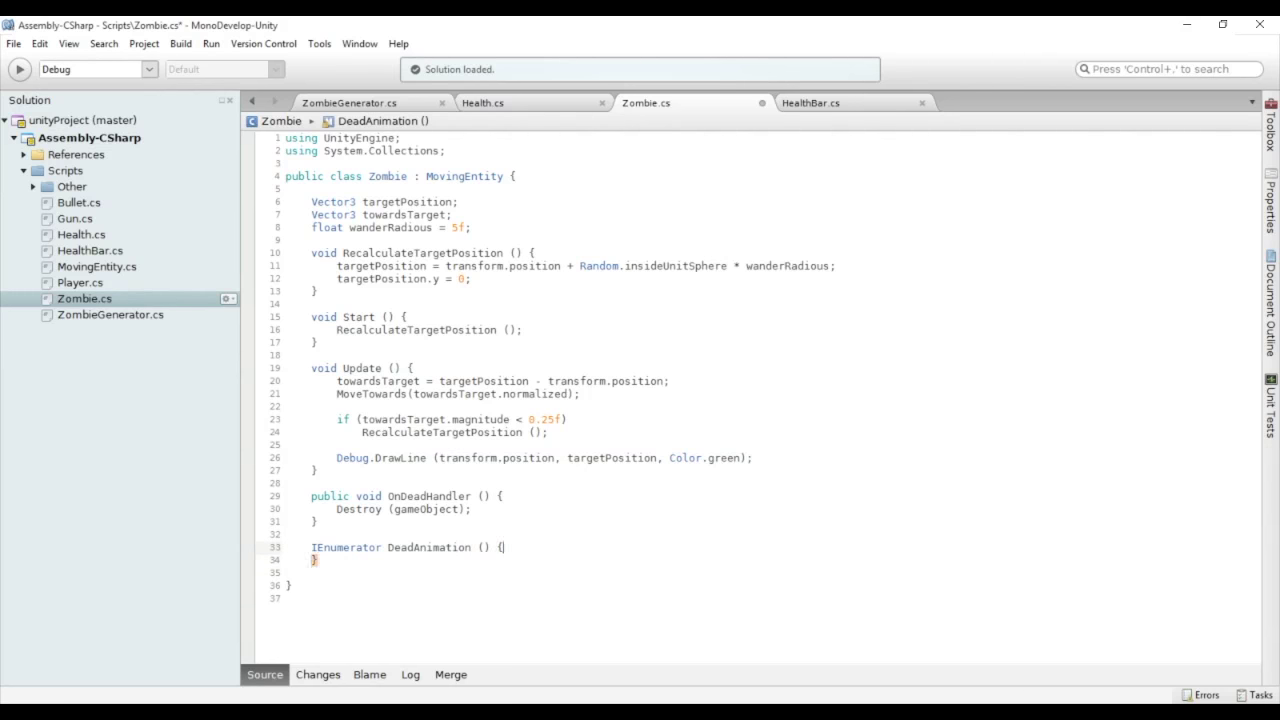
pyautogui.press('Return')
pyautogui.write('float')
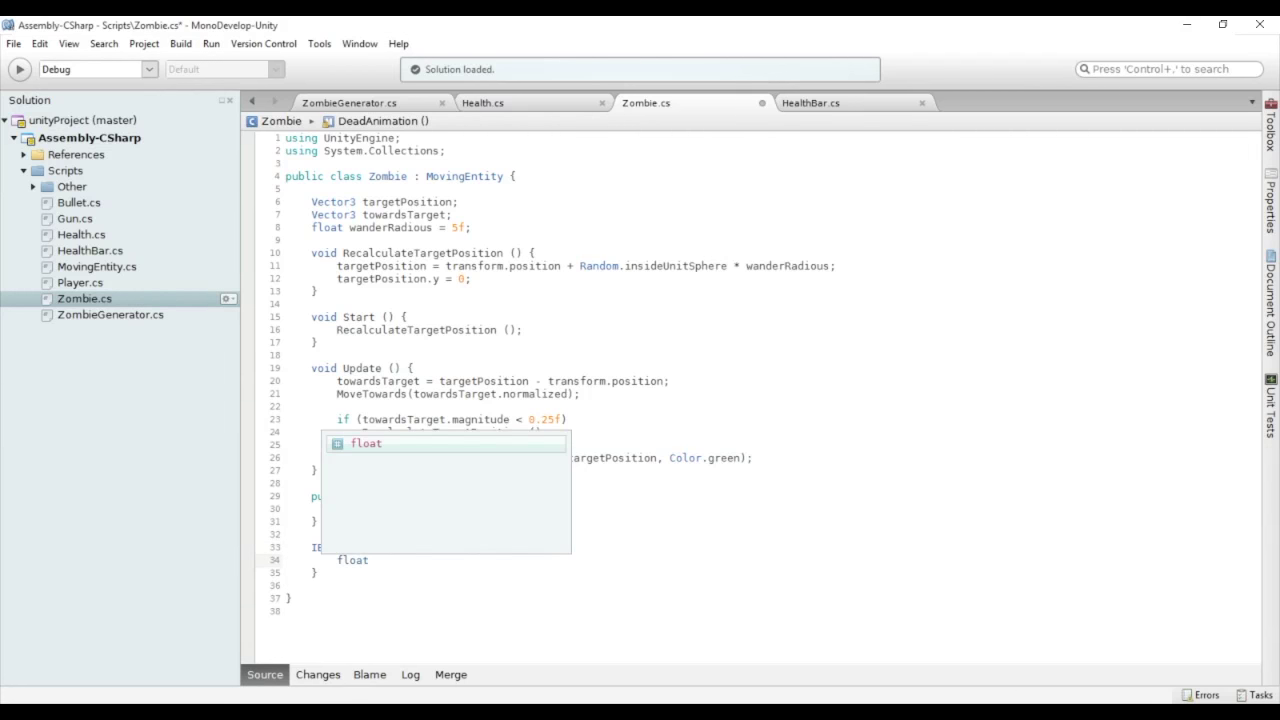
pyautogui.write(' animationTime = 0.5f;')
pyautogui.press('Return')
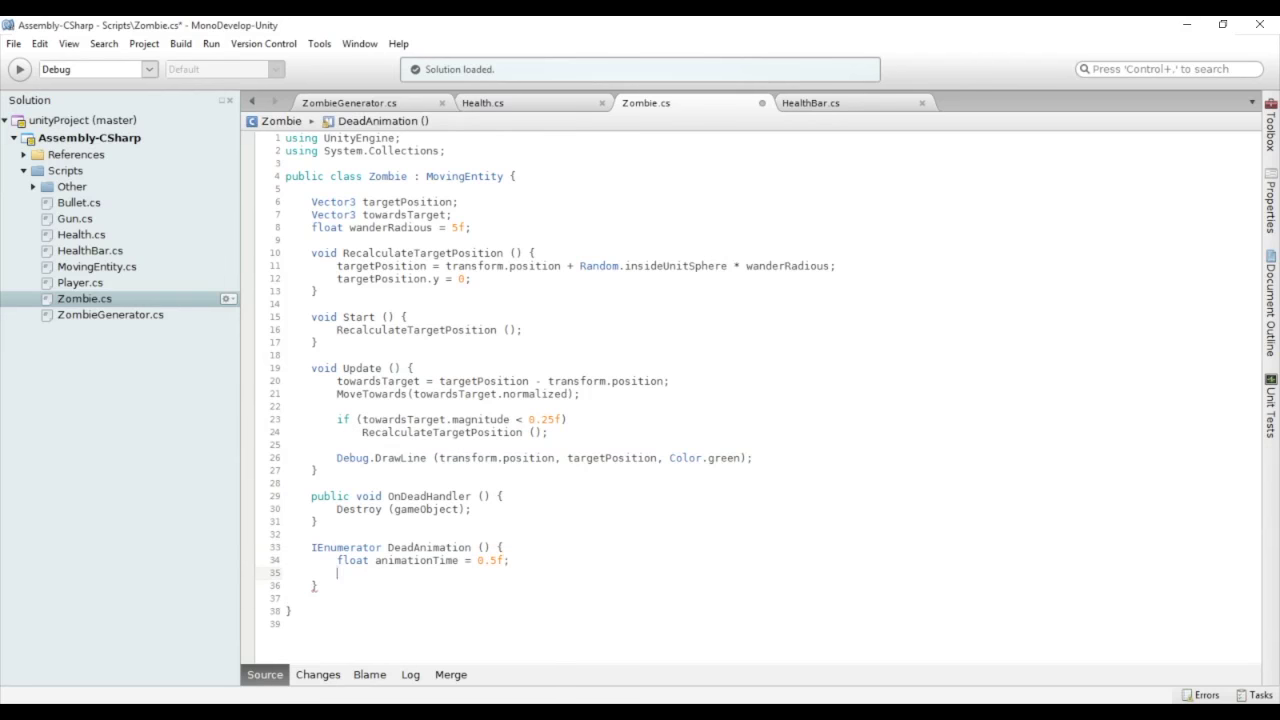
pyautogui.write('float elapsedTime = 0;')
pyautogui.press('Return')
pyautogui.press('Return')
# Add a while loop that lerps localScale from one to zero, adds Time.deltaTime, and yields 0
pyautogui.write('while (elapsedTime < animationT')
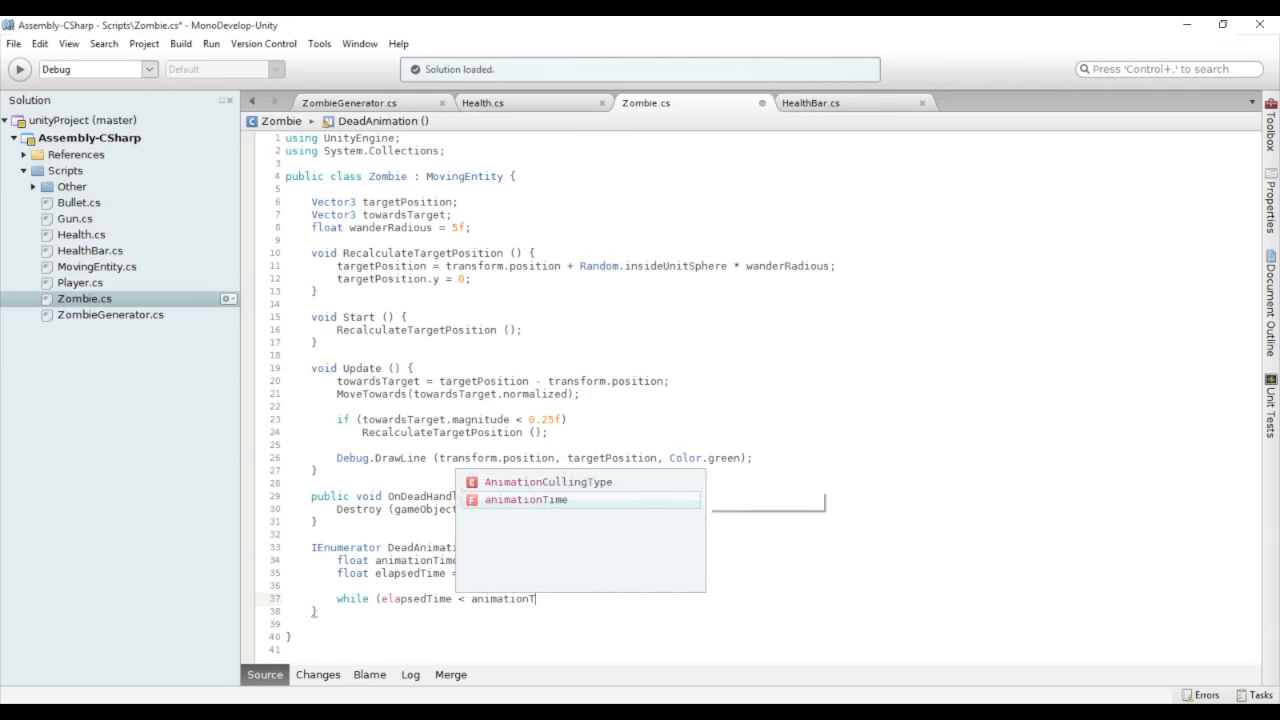
pyautogui.write('ime) {')
pyautogui.press('Return')
pyautogui.write('transform.locals')
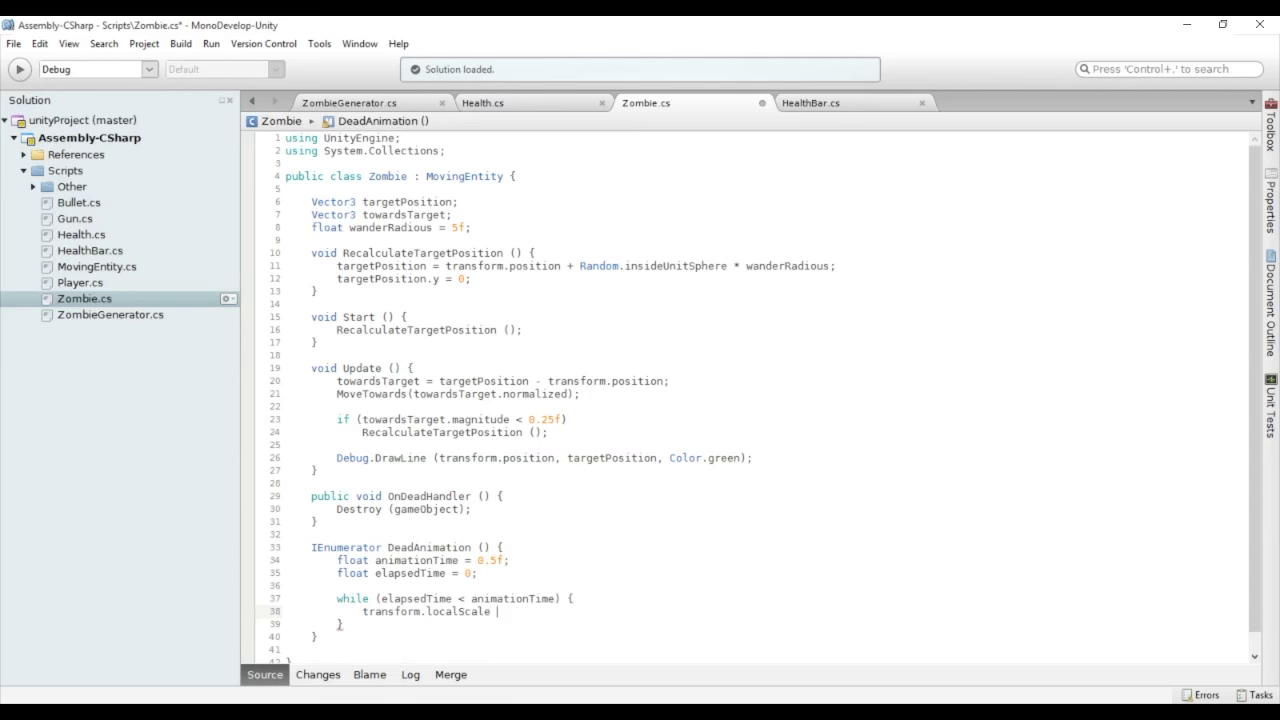
pyautogui.write('Vector3.Lerp')
pyautogui.write('(Vector3.one, Vectpr3')
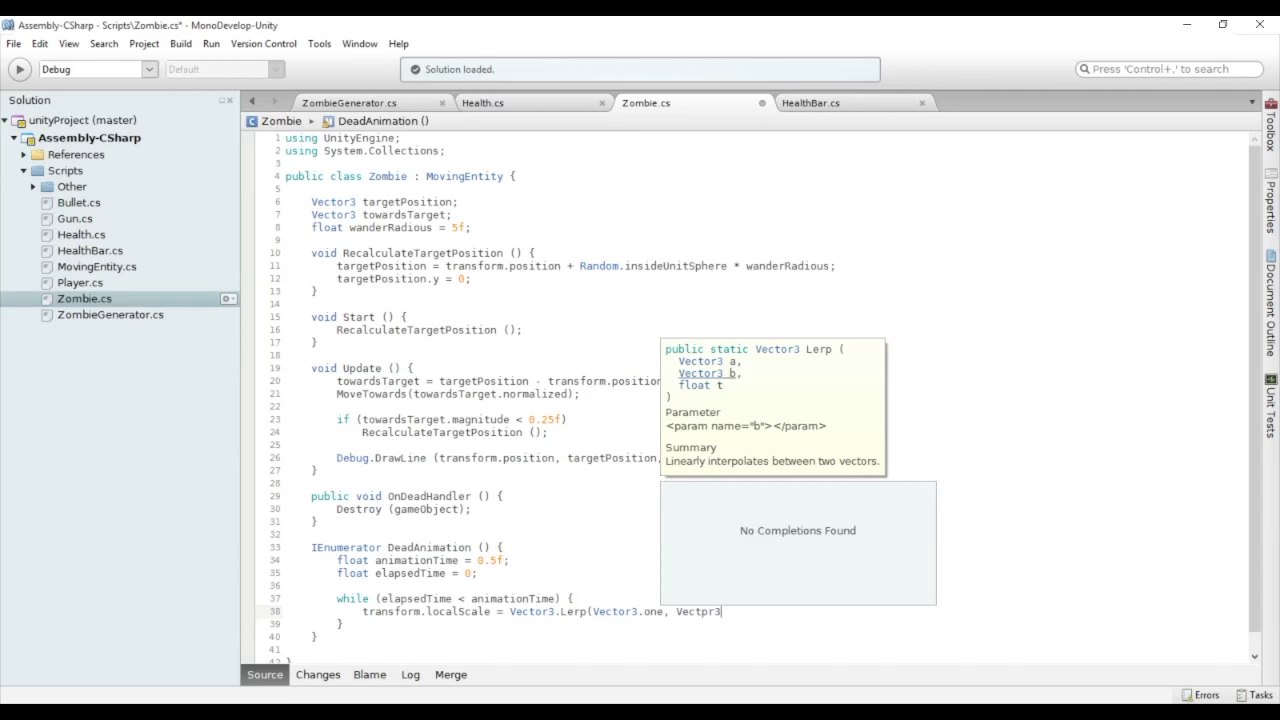
pyautogui.press('BackSpace')
pyautogui.press('BackSpace')
pyautogui.press('BackSpace')
pyautogui.write('or3.zero')
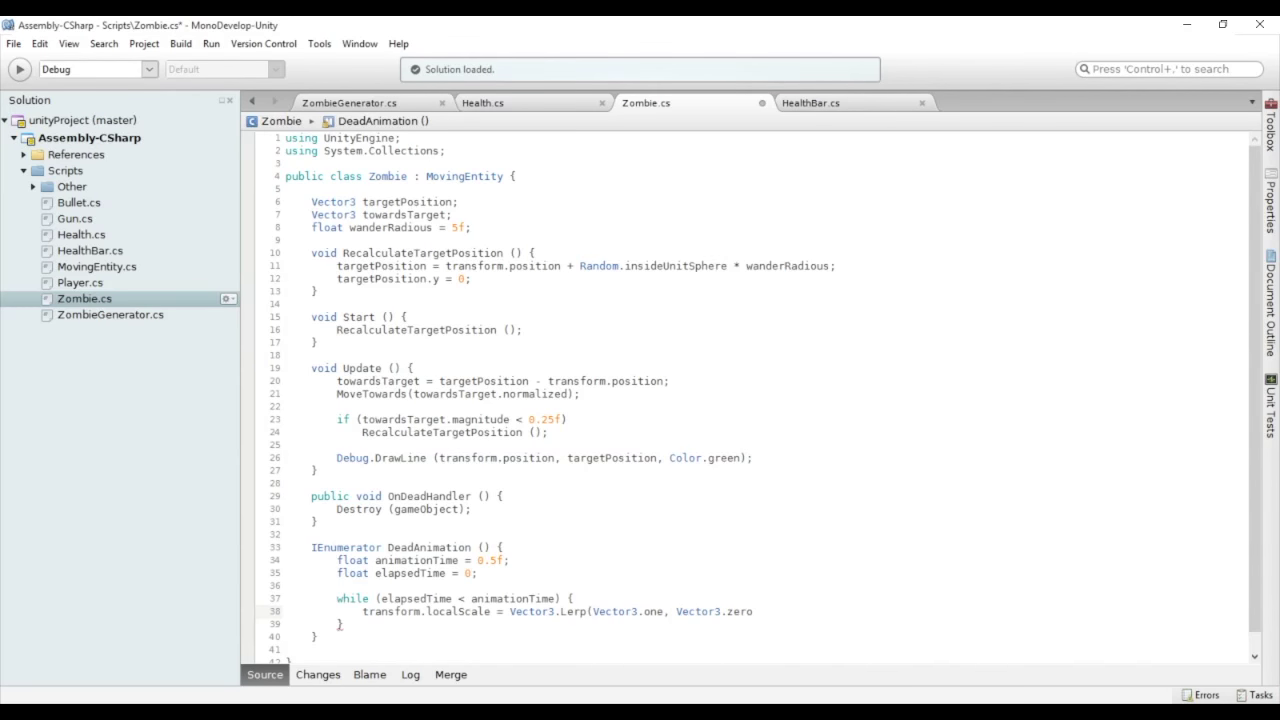
pyautogui.write(', elapsedTime/')
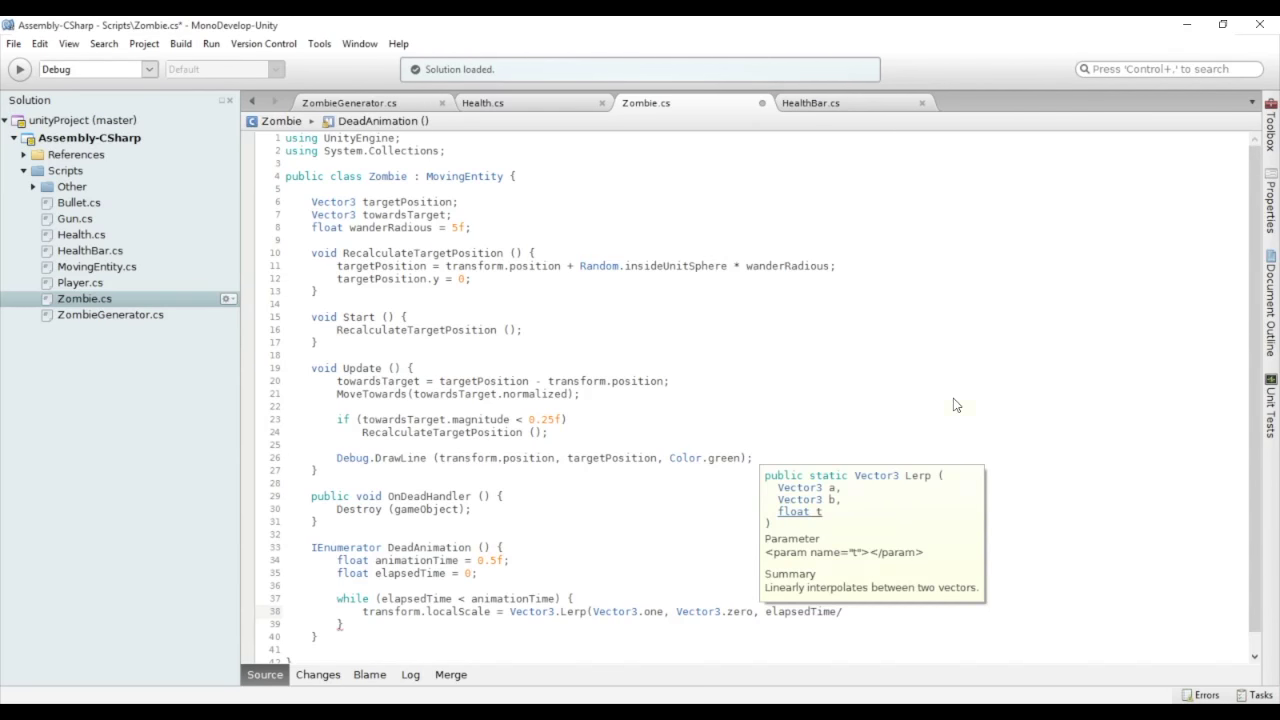
pyautogui.write('animationTime);')
pyautogui.press('Return')
pyautogui.press('BackSpace')
pyautogui.write(';')
pyautogui.press('Return')
pyautogui.write('elapsedTime +')
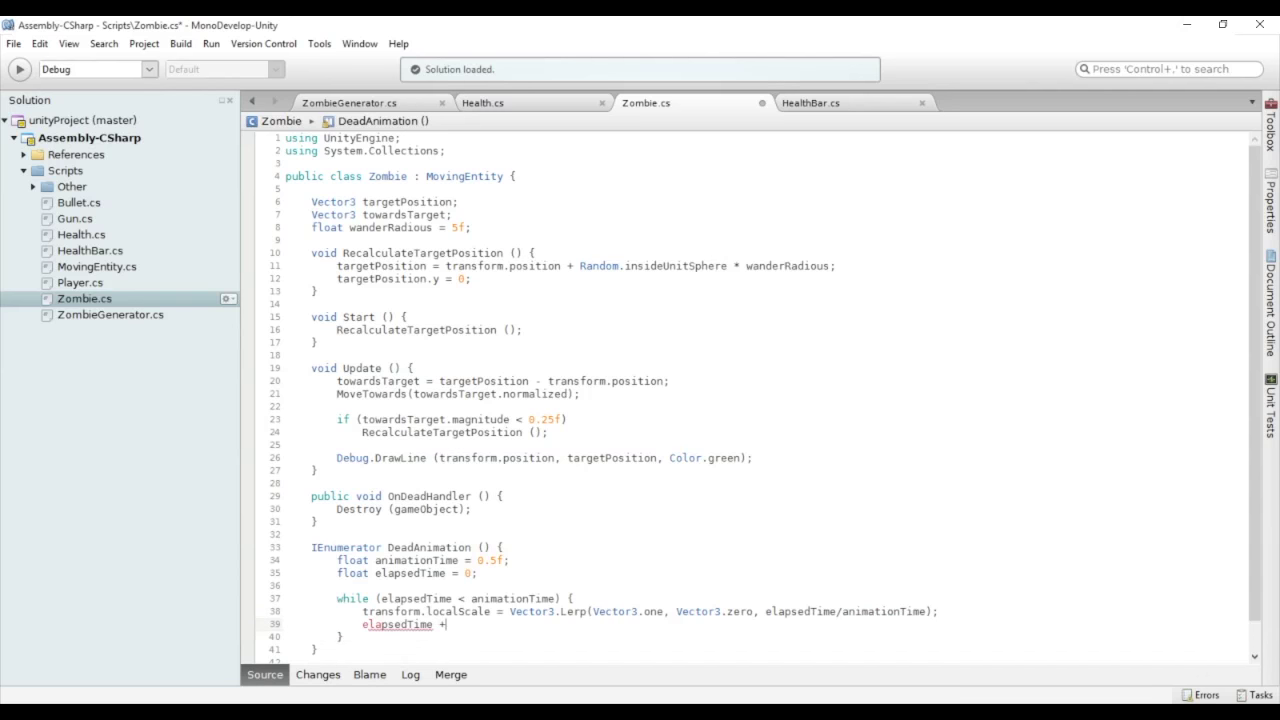
pyautogui.write('Time.de;')
pyautogui.press('Return')
pyautogui.write('yield return 0;')
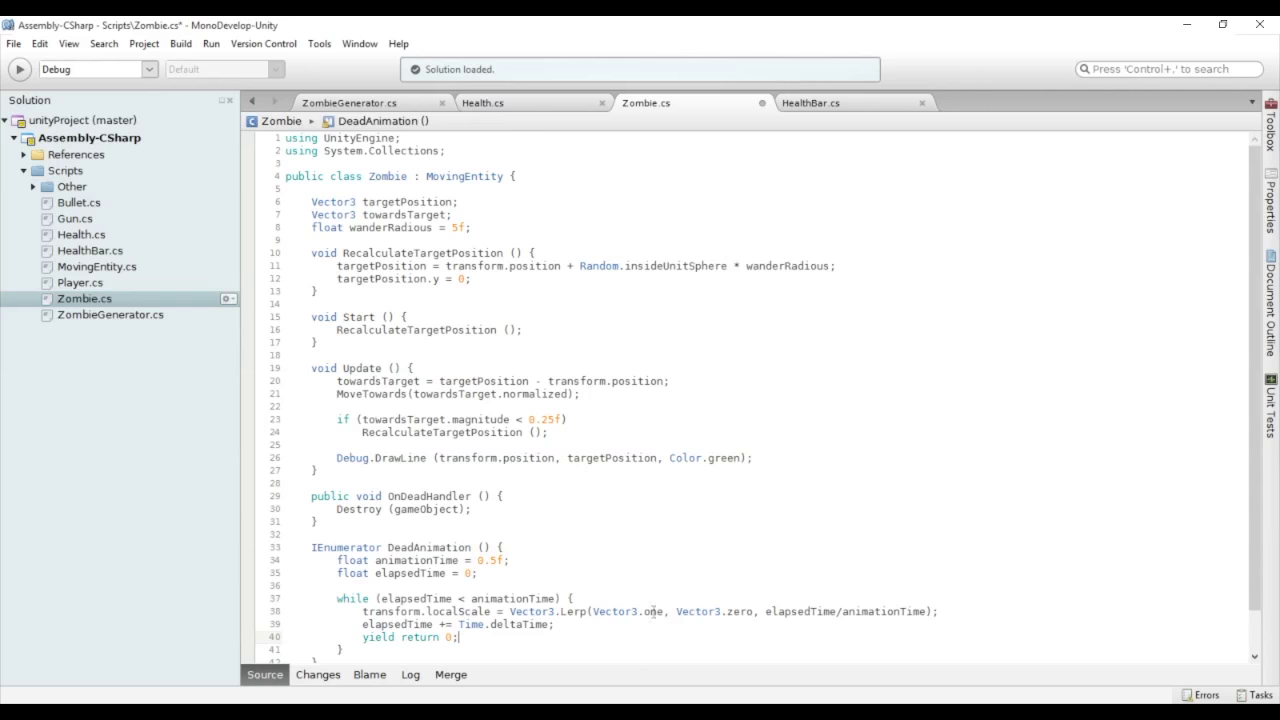
pyautogui.scroll(-2, 521, 570)
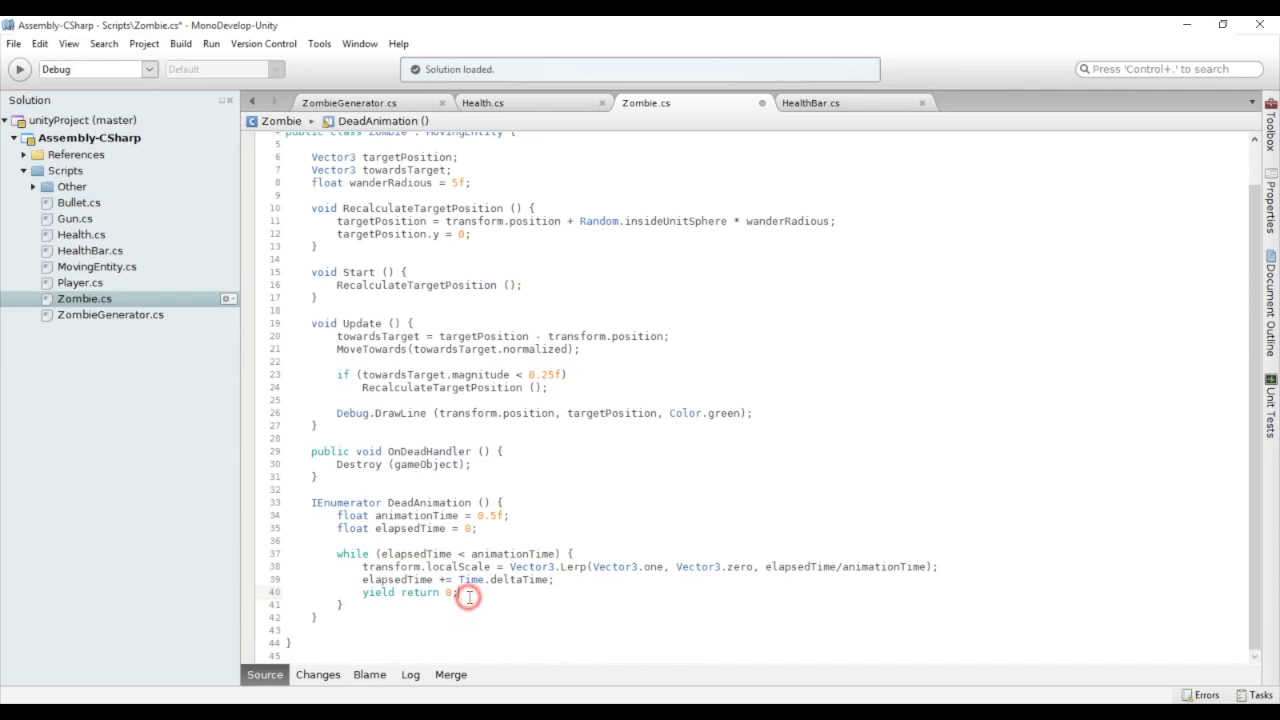
pyautogui.click(482, 473)
# Copy Destroy (gameObject); to just after the while loop in DeadAnimation
pyautogui.click(481, 468)
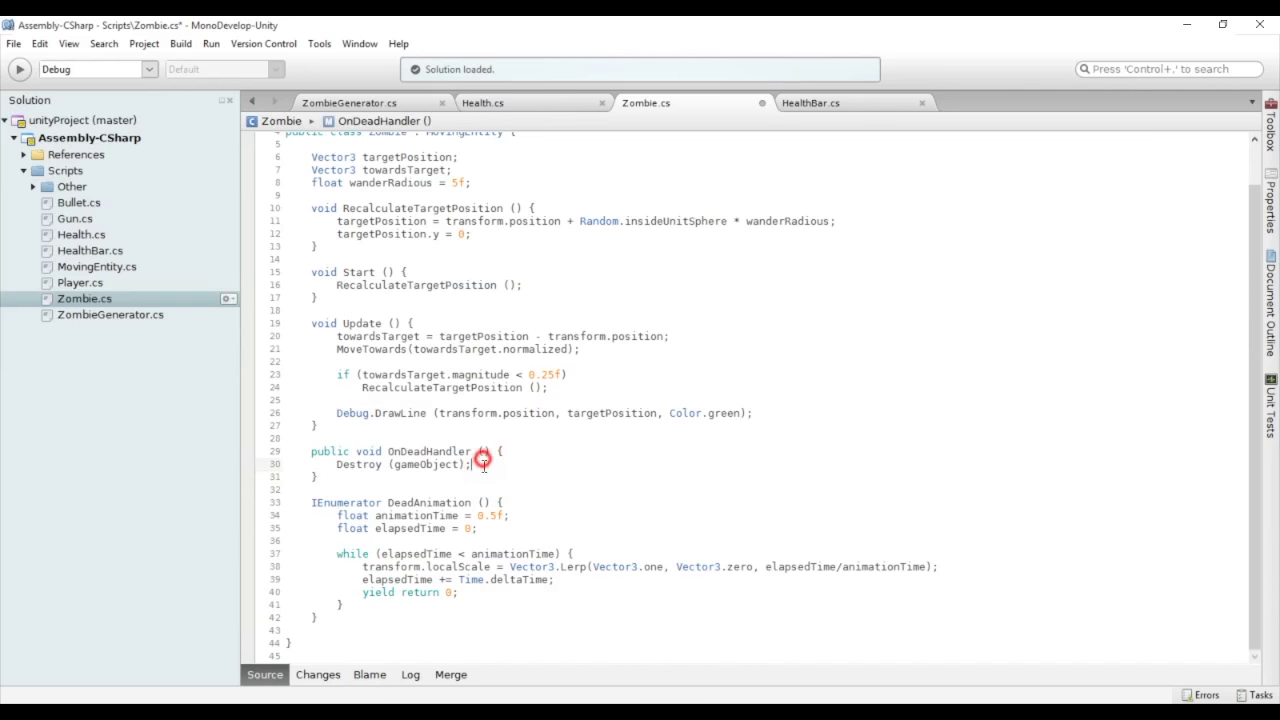
pyautogui.hotkey('shift', 'Home')
pyautogui.hotkey('ctrl', 'c')
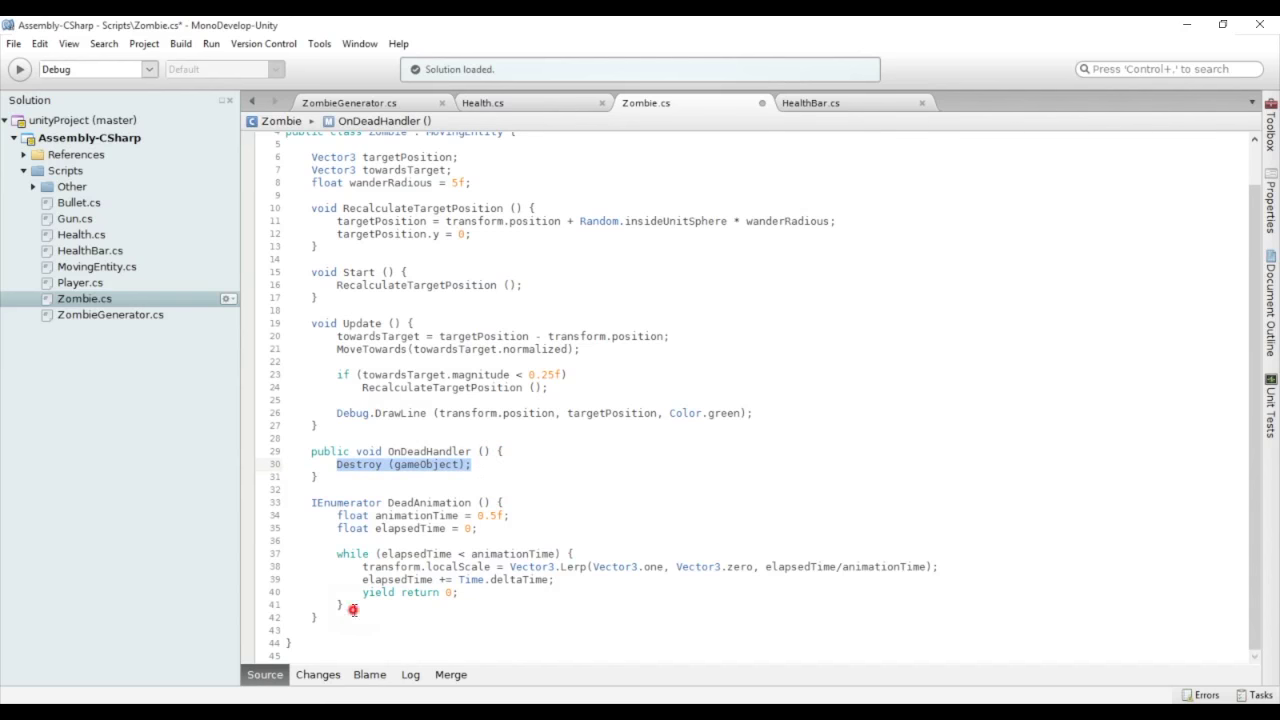
pyautogui.click(352, 606)
pyautogui.press('Return')
pyautogui.hotkey('ctrl', 'v')
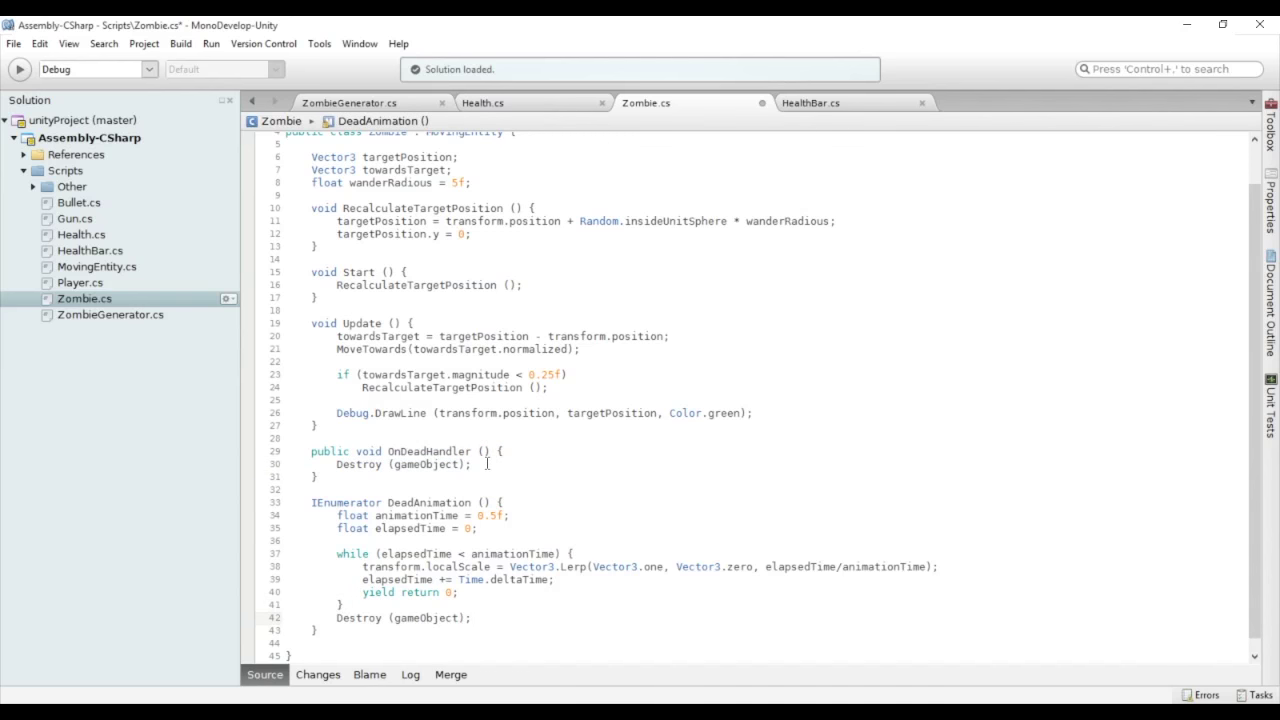
# Replace Destroy in OnDeadHandler with StartCoroutine (DeadAnimation ())
pyautogui.click(480, 467)
pyautogui.hotkey('shift', 'Home')
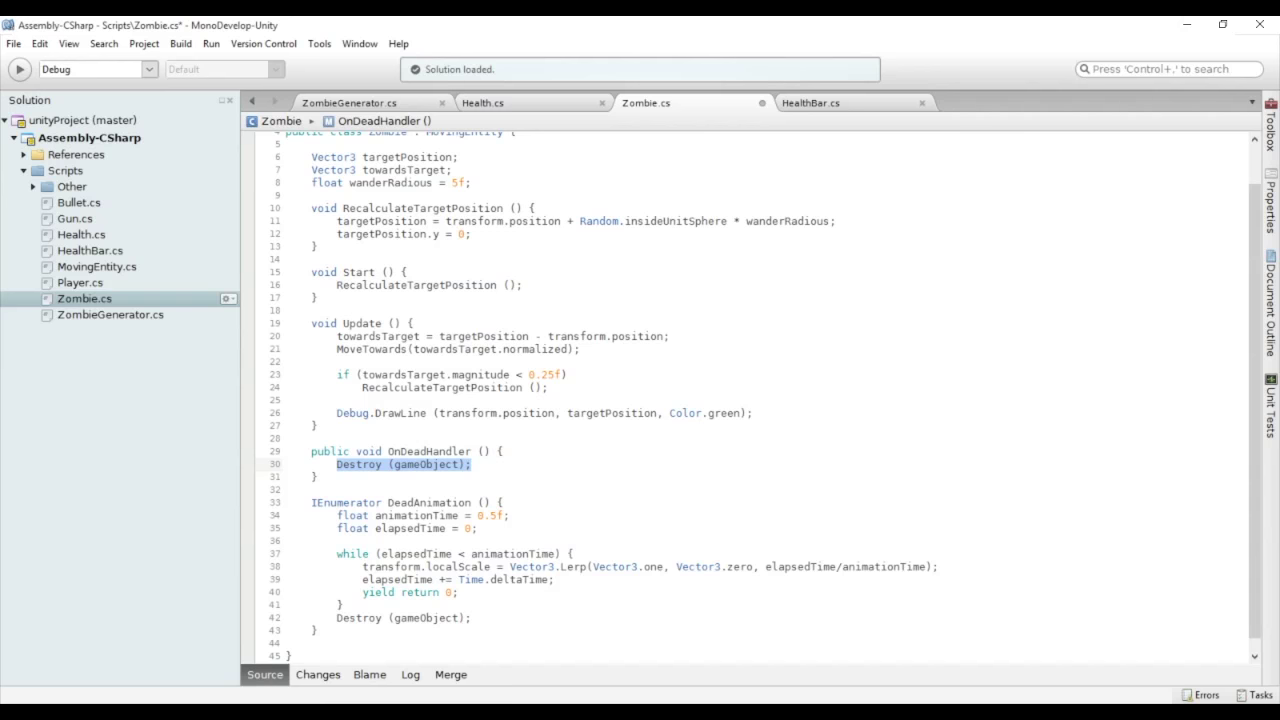
pyautogui.write('Get')
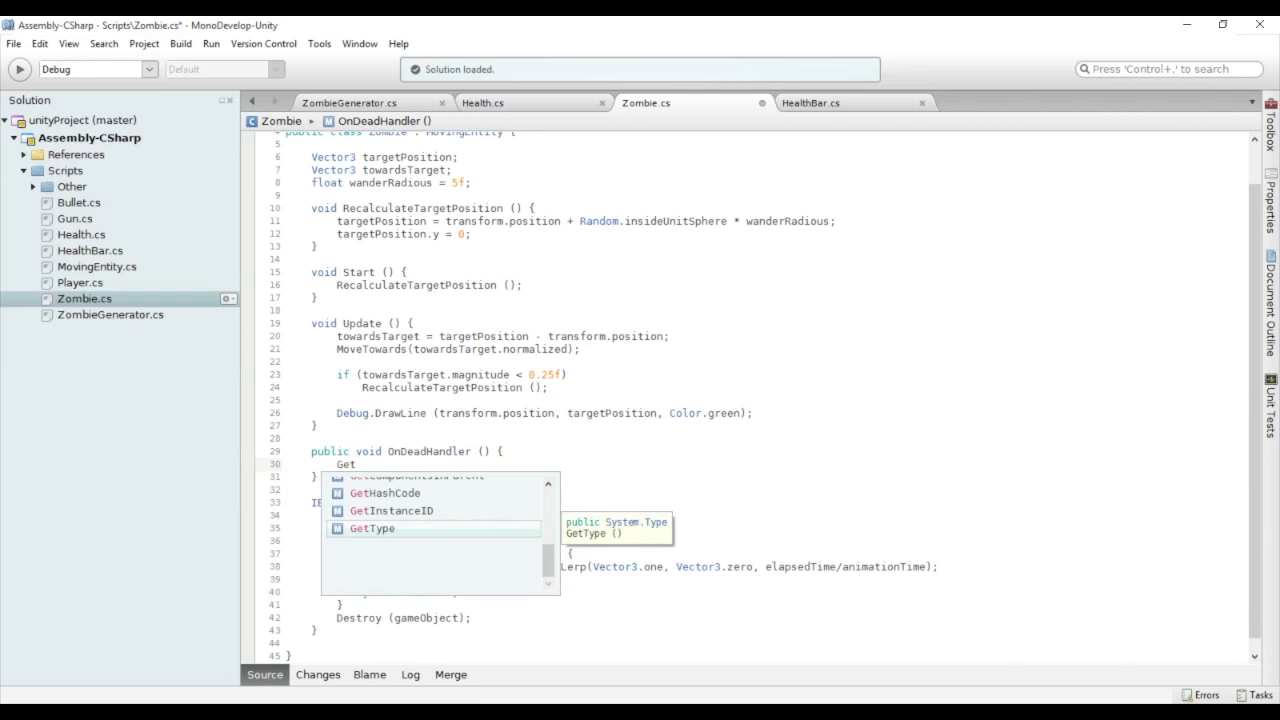
pyautogui.press('BackSpace')
pyautogui.press('BackSpace')
pyautogui.press('BackSpace')
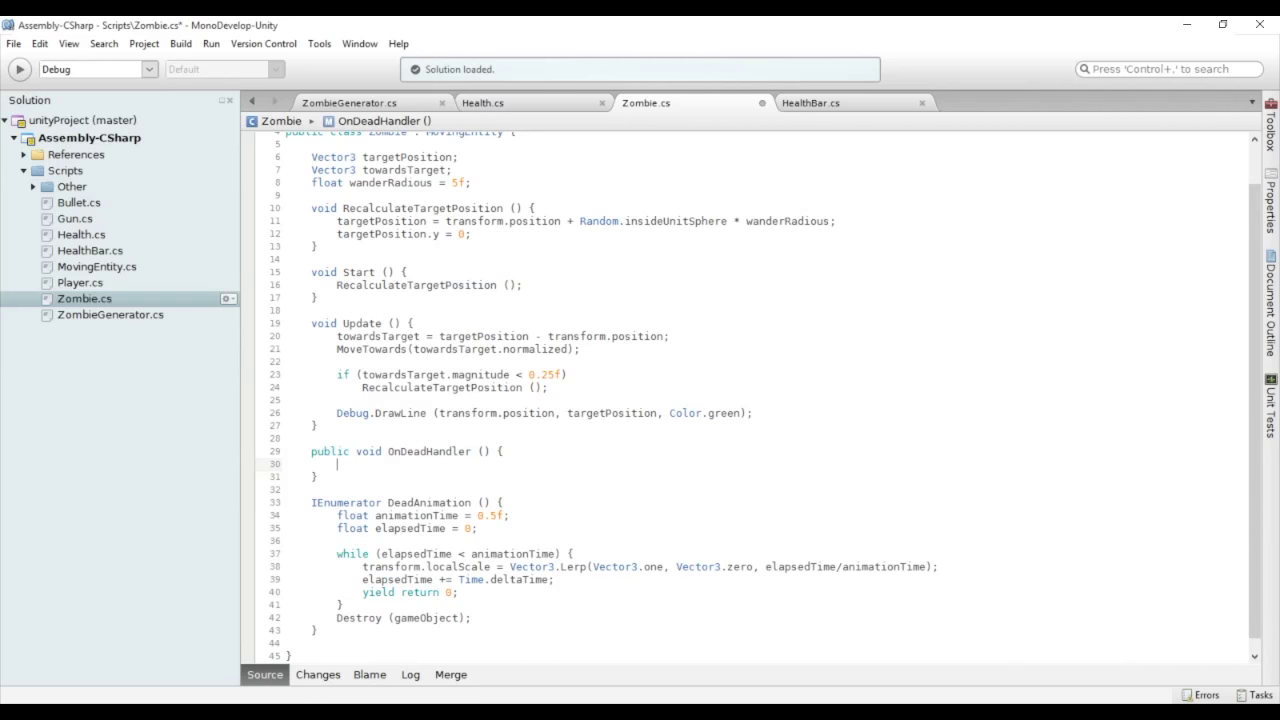
pyautogui.write('StartCo')
pyautogui.press('Return')
pyautogui.write('(')
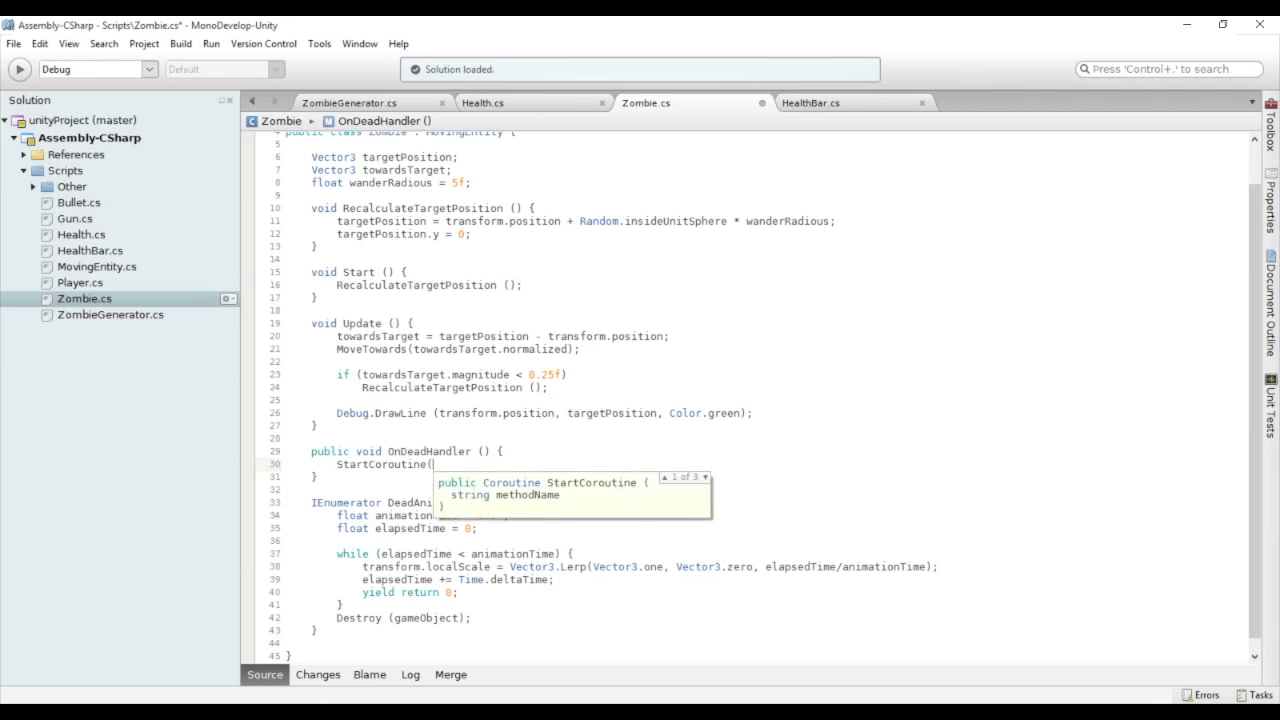
pyautogui.write('Dead')
pyautogui.press('Return')
pyautogui.write('());')
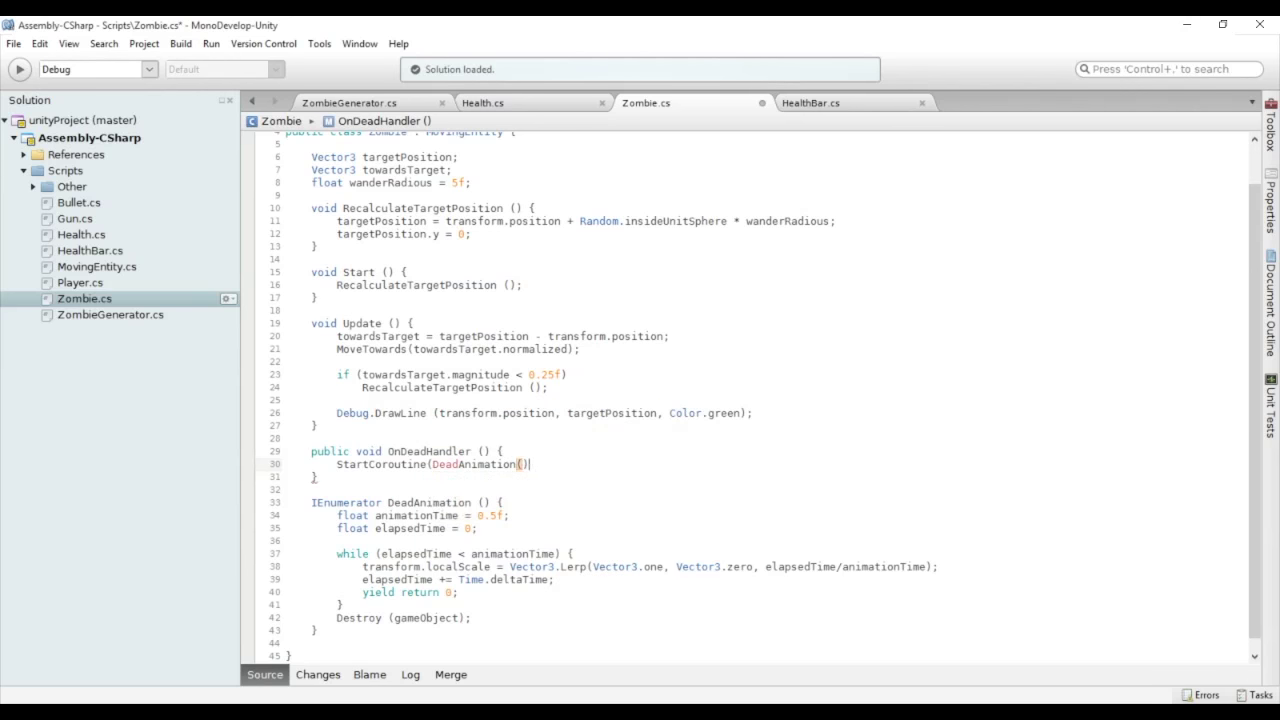
# Add GetComponent<Collider> ().enabled = false; at the top of OnDeadHandler and save Zombie.cs
pyautogui.click(504, 451)
pyautogui.press('Return')
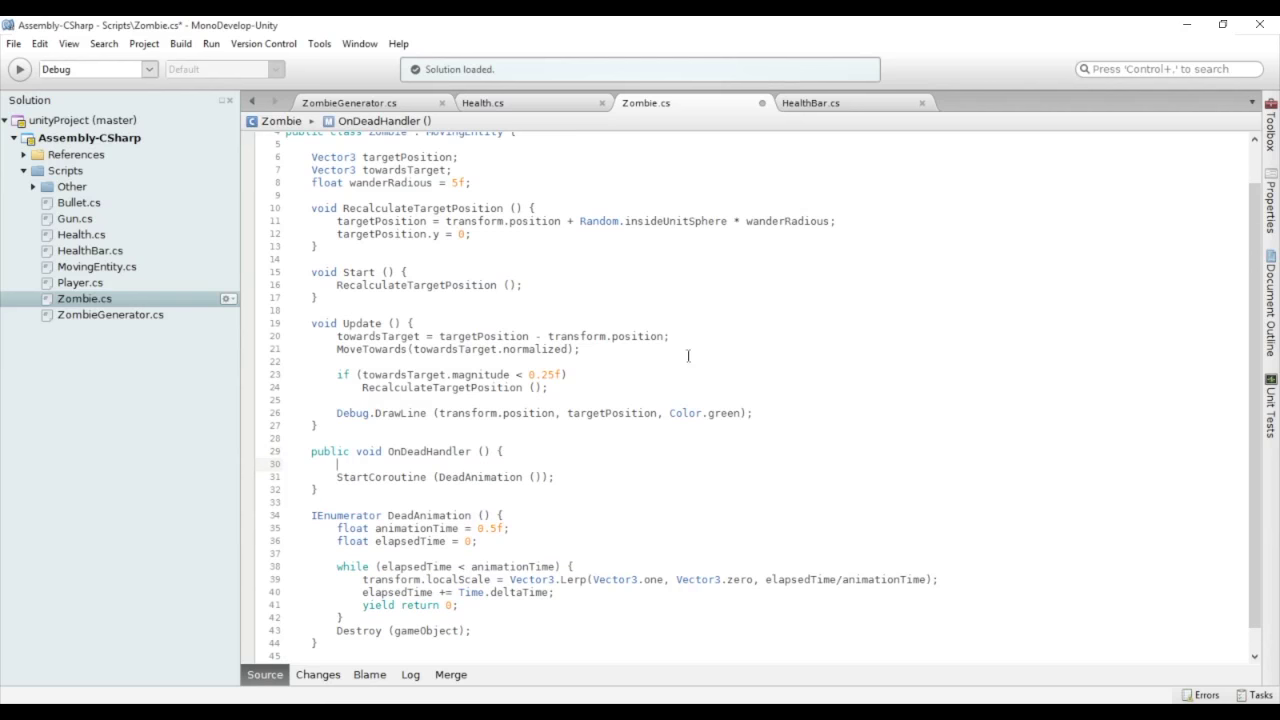
pyautogui.write('GetComponent<')
pyautogui.write('Collider> ().enabled = false;')
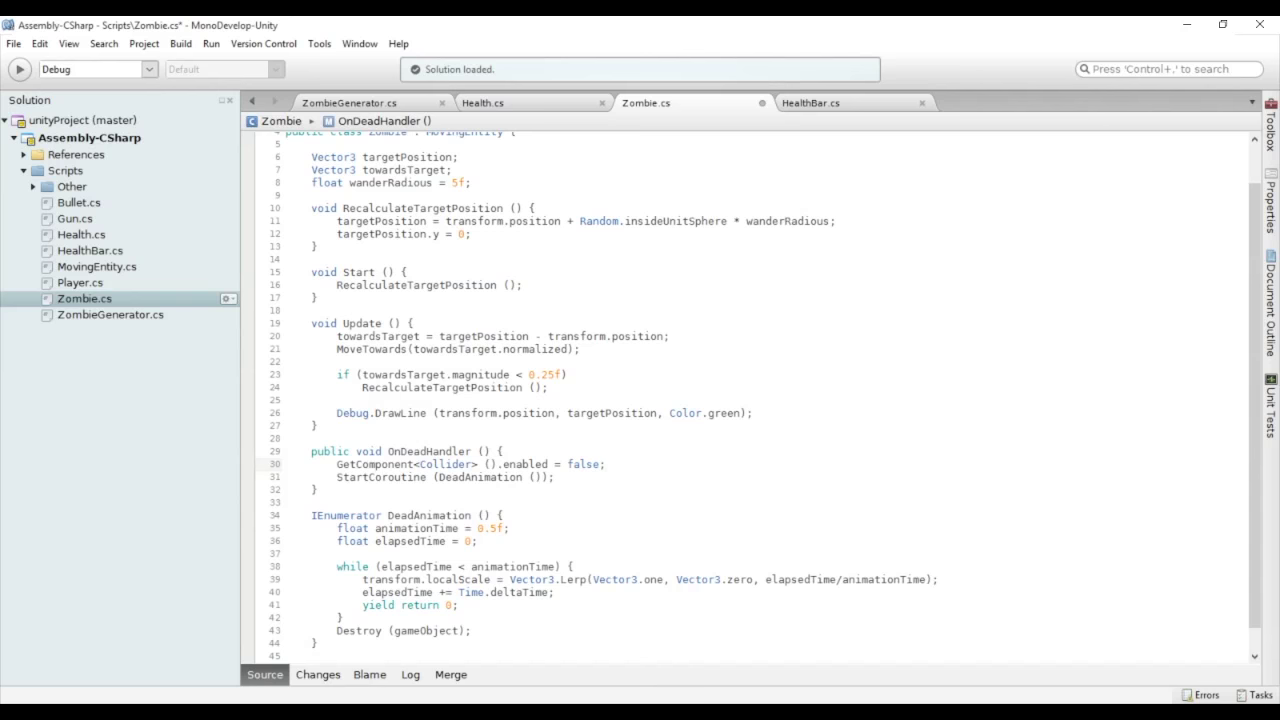
pyautogui.scroll(-1, 927, 432)
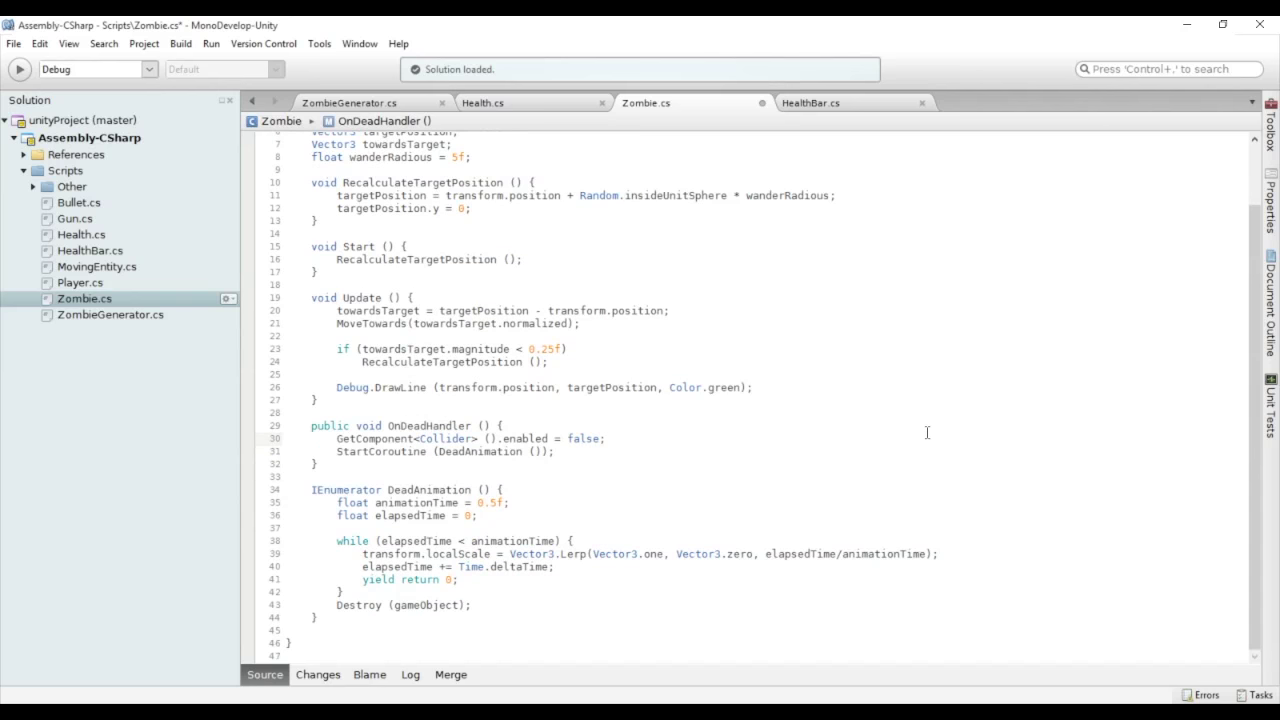
pyautogui.hotkey('ctrl', 's')
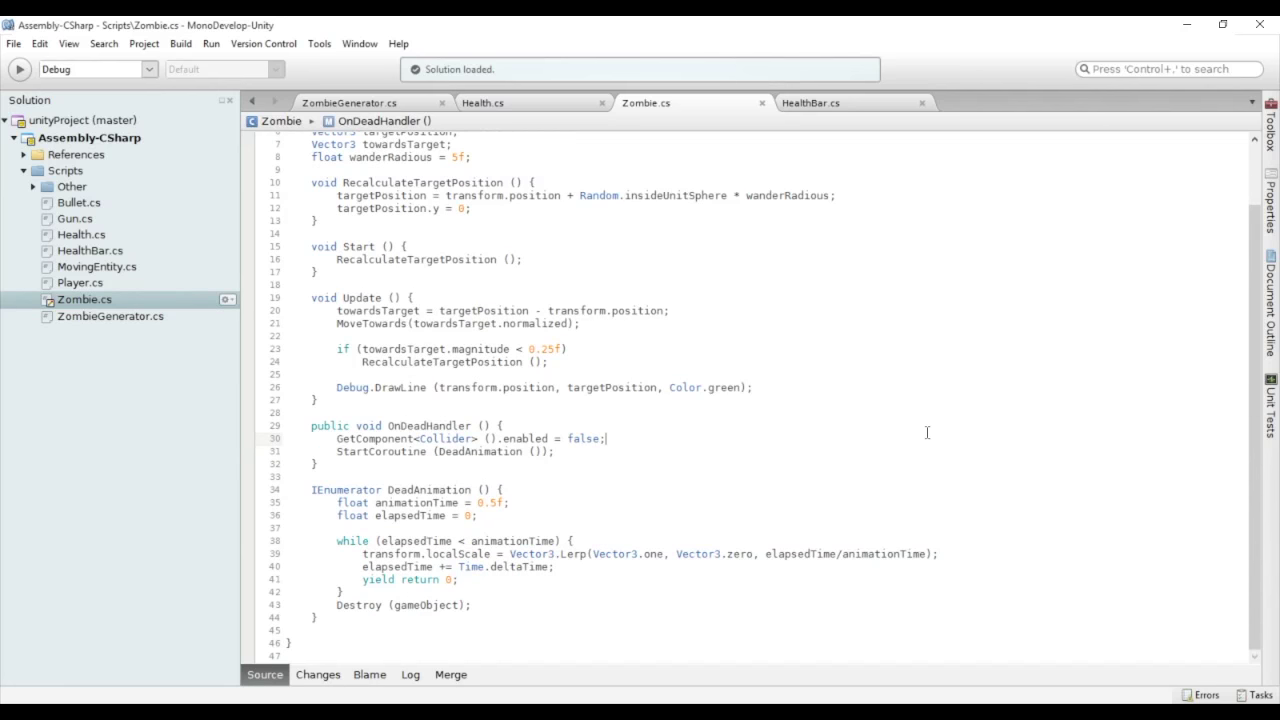
pyautogui.hotkey('alt', 'Tab')
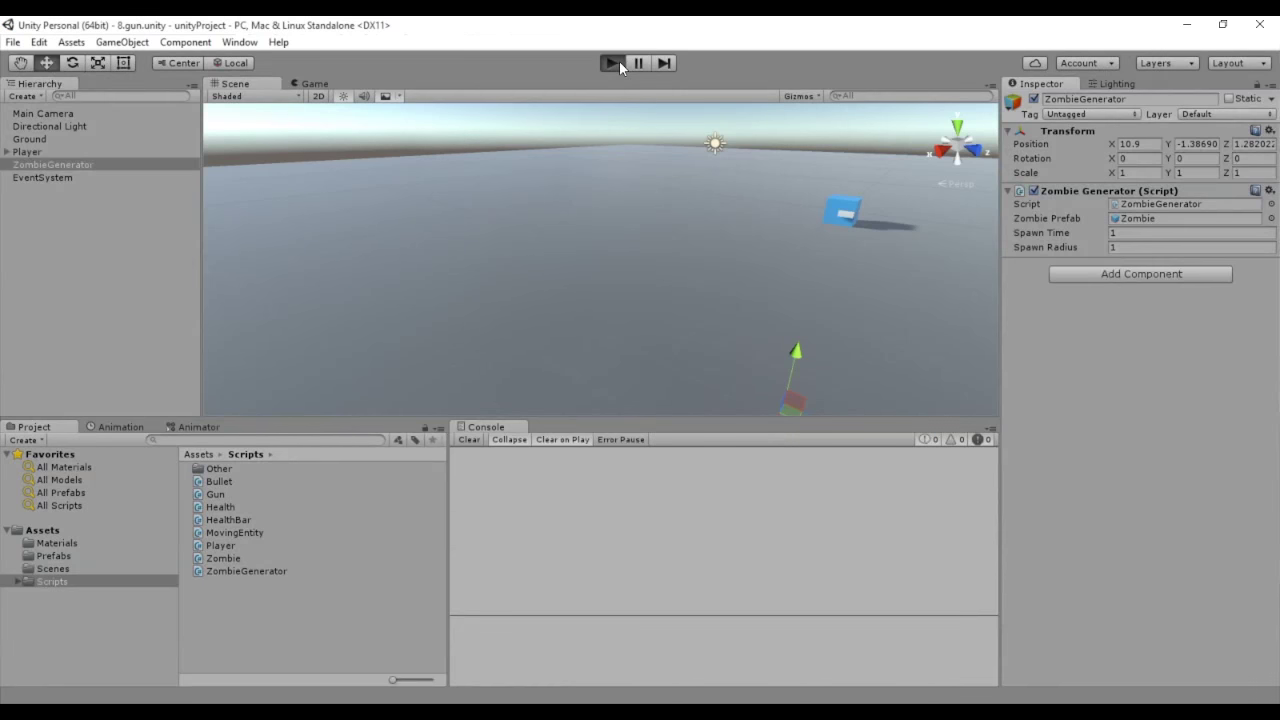
pyautogui.click(614, 63)
pyautogui.click(842, 196)
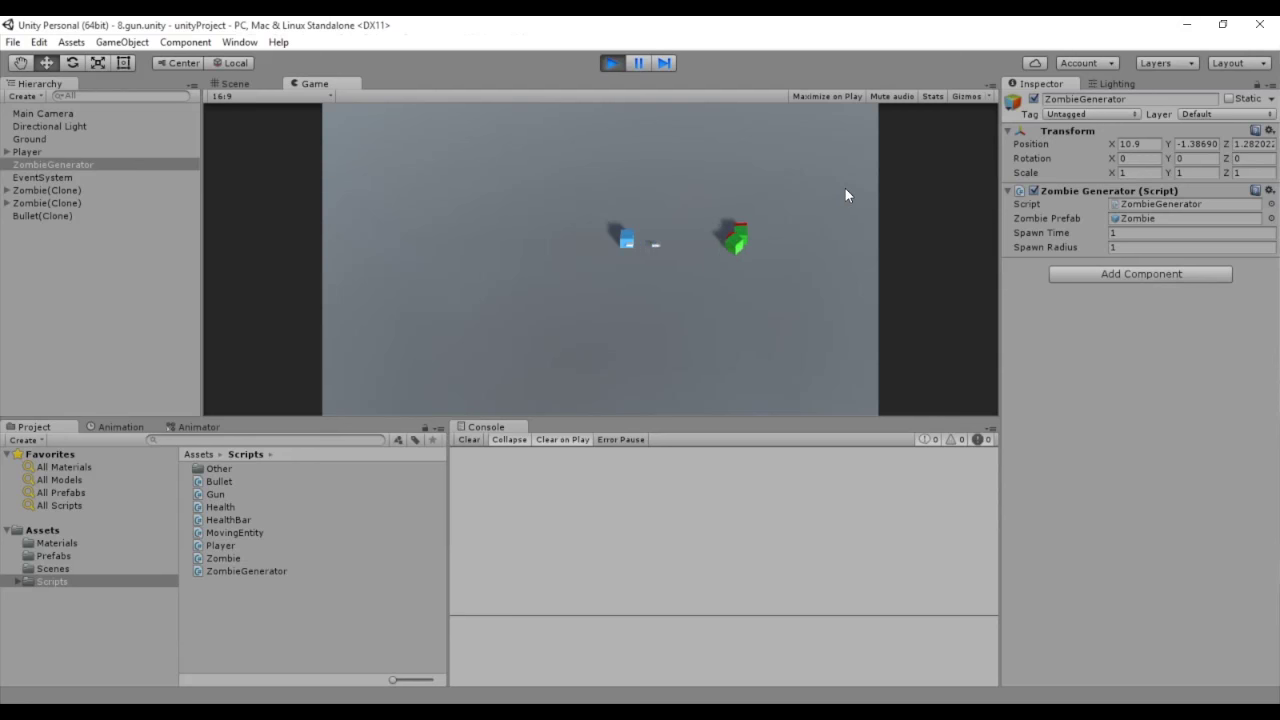
pyautogui.click(809, 228)
pyautogui.click(809, 228)
pyautogui.click(810, 224)
pyautogui.click(810, 224)
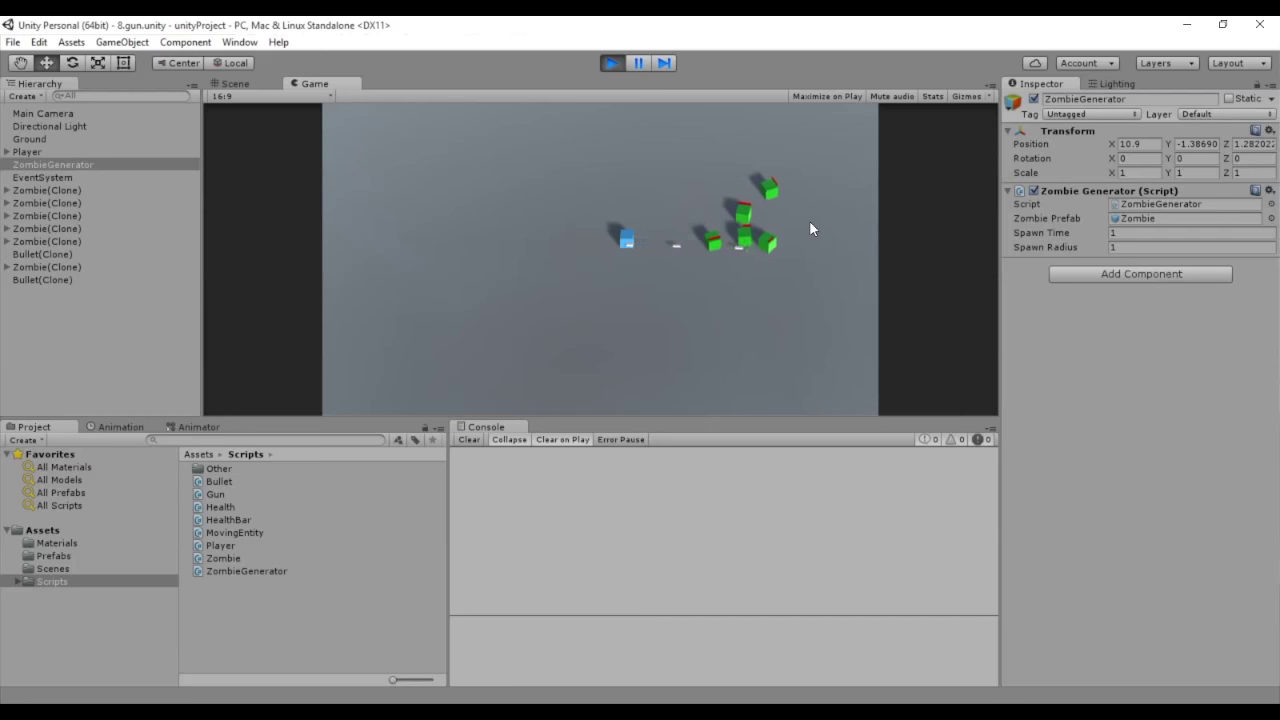
pyautogui.click(810, 224)
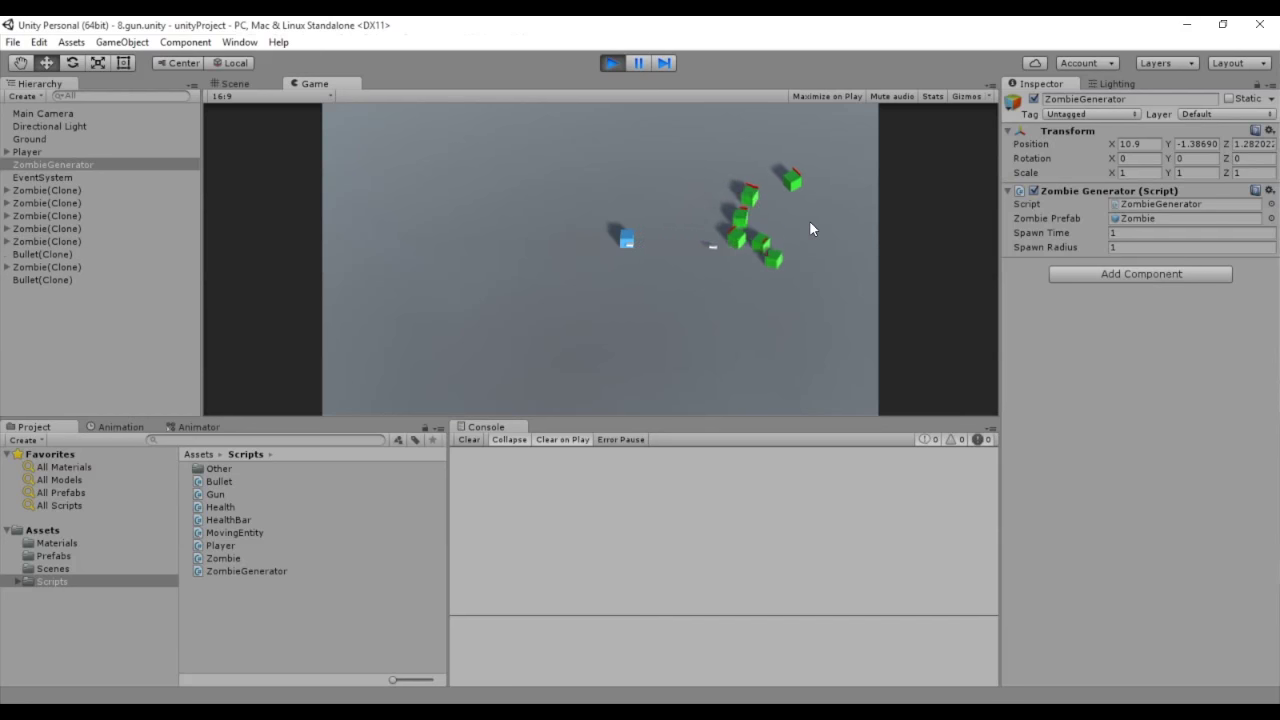
pyautogui.click(812, 221)
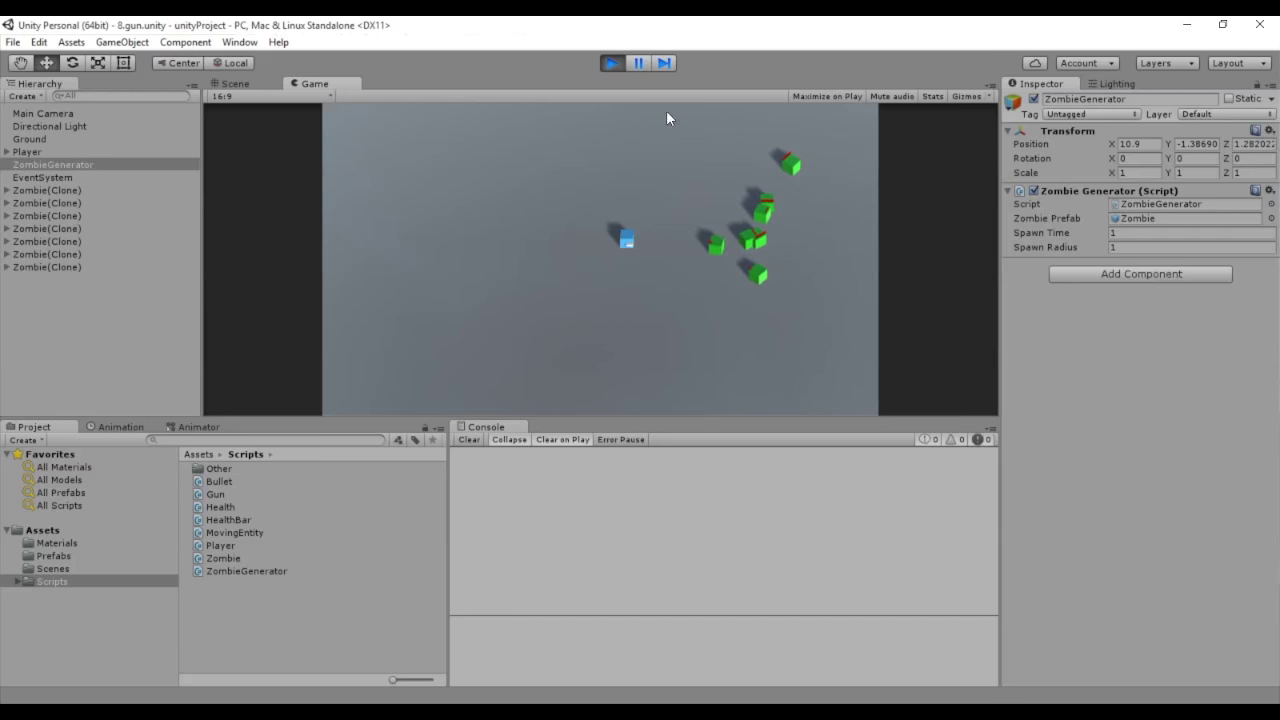
pyautogui.click(612, 63)
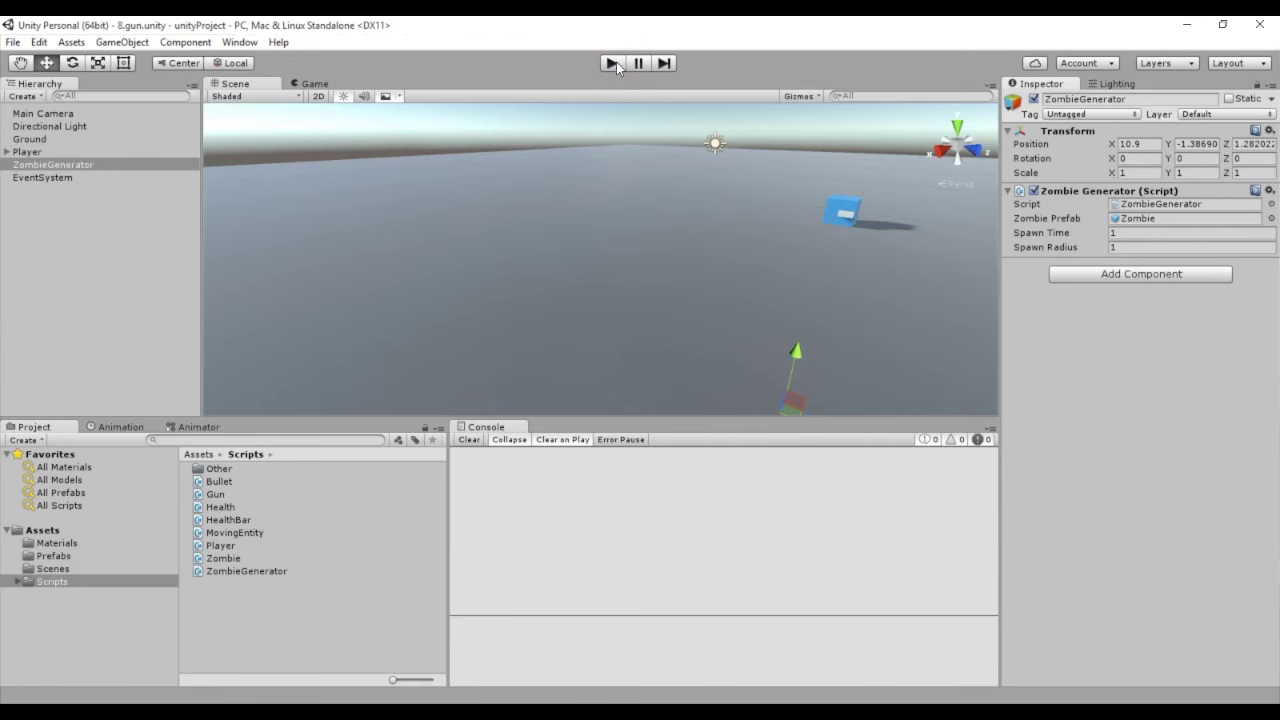